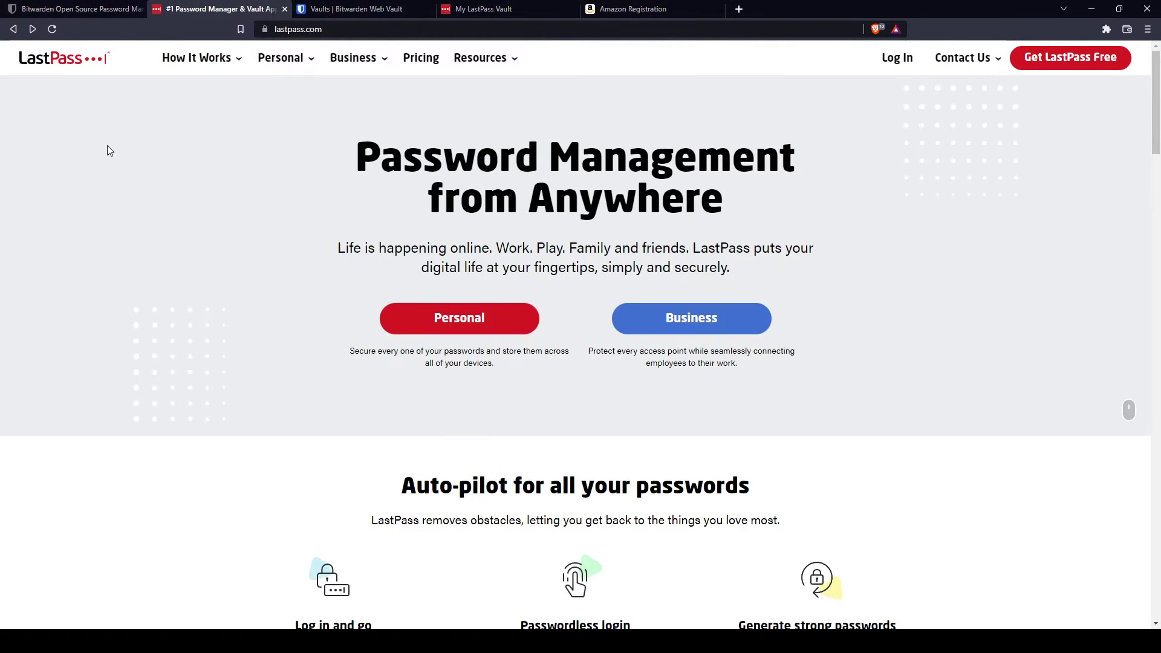
Step: Glance at Bitwarden, return to LastPass, and bring up the How It Works core-features menu
click(54, 9)
click(193, 14)
mouse_move(188, 59)
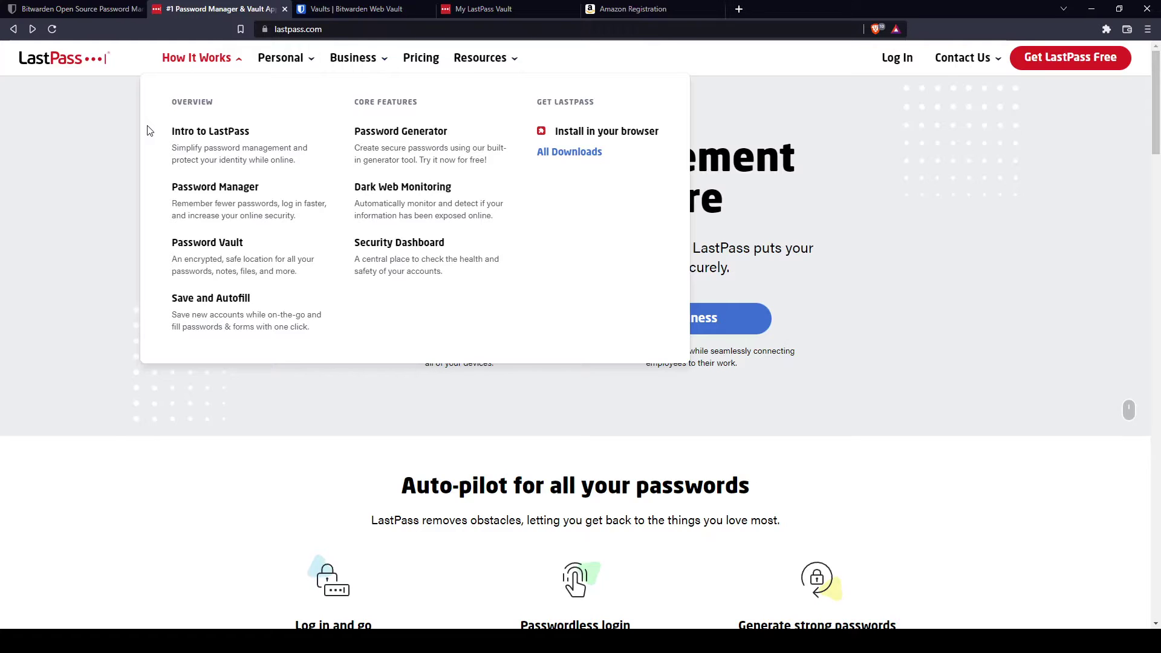
Step: Switch from the LastPass site to the bitwarden.com homepage tab
click(120, 13)
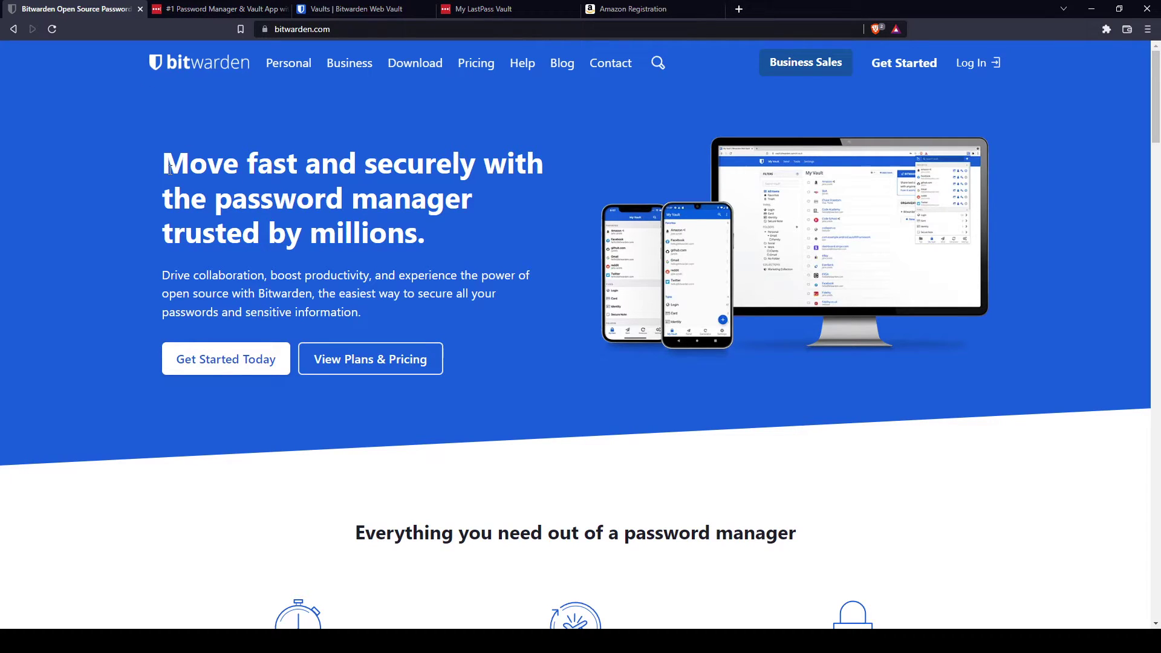
Step: Read down Bitwarden's homepage features and business case studies, then go back to lastpass.com
double_click(383, 169)
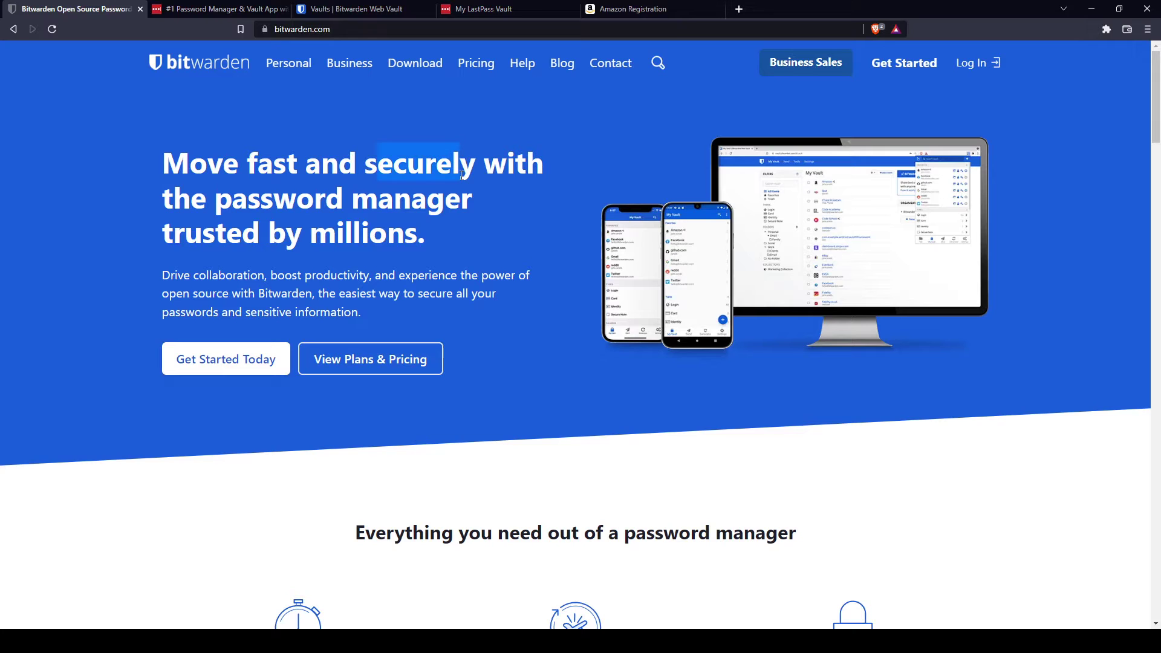
click(280, 183)
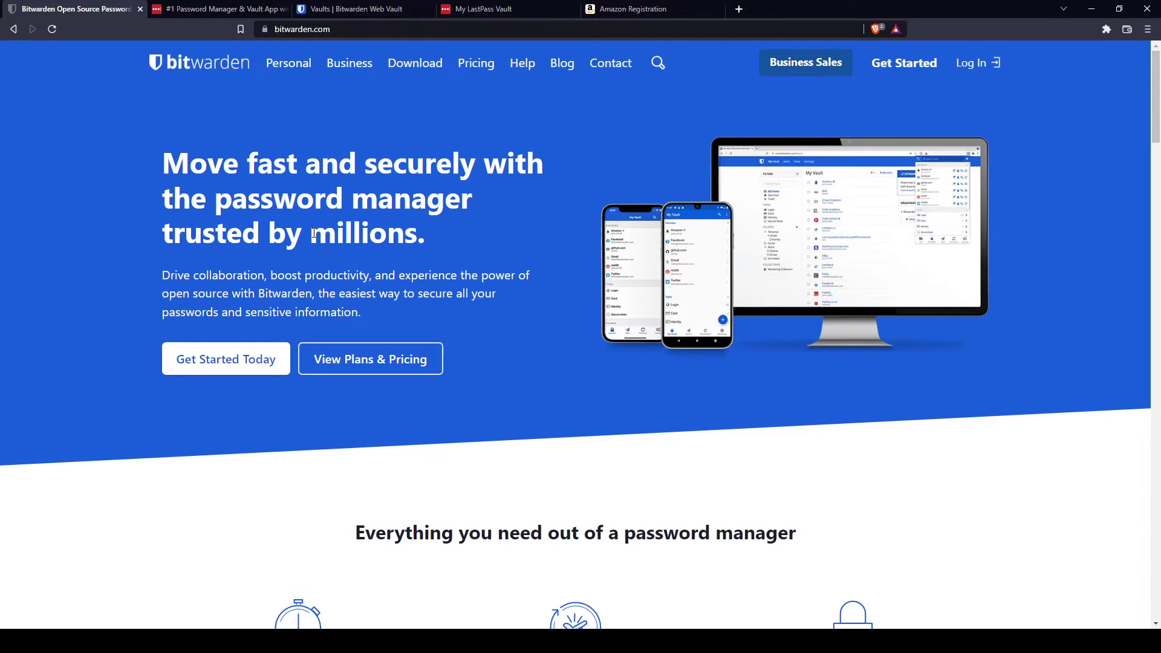
scroll(190, 276, down, 1)
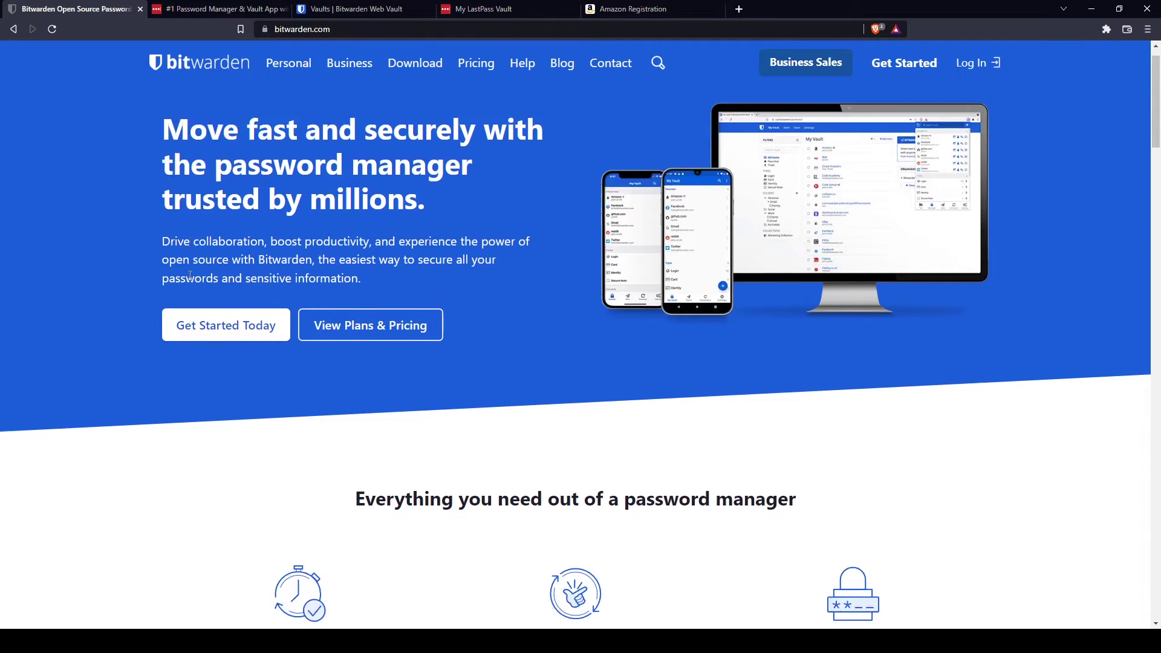
scroll(190, 275, down, 6)
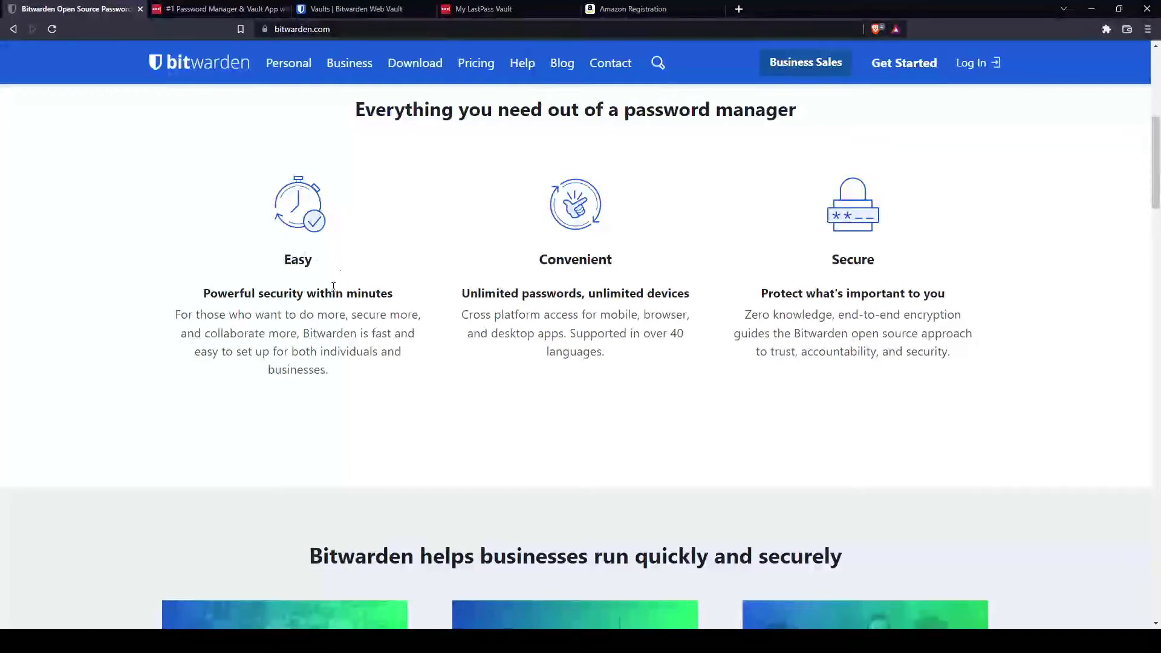
drag(316, 299, 313, 315)
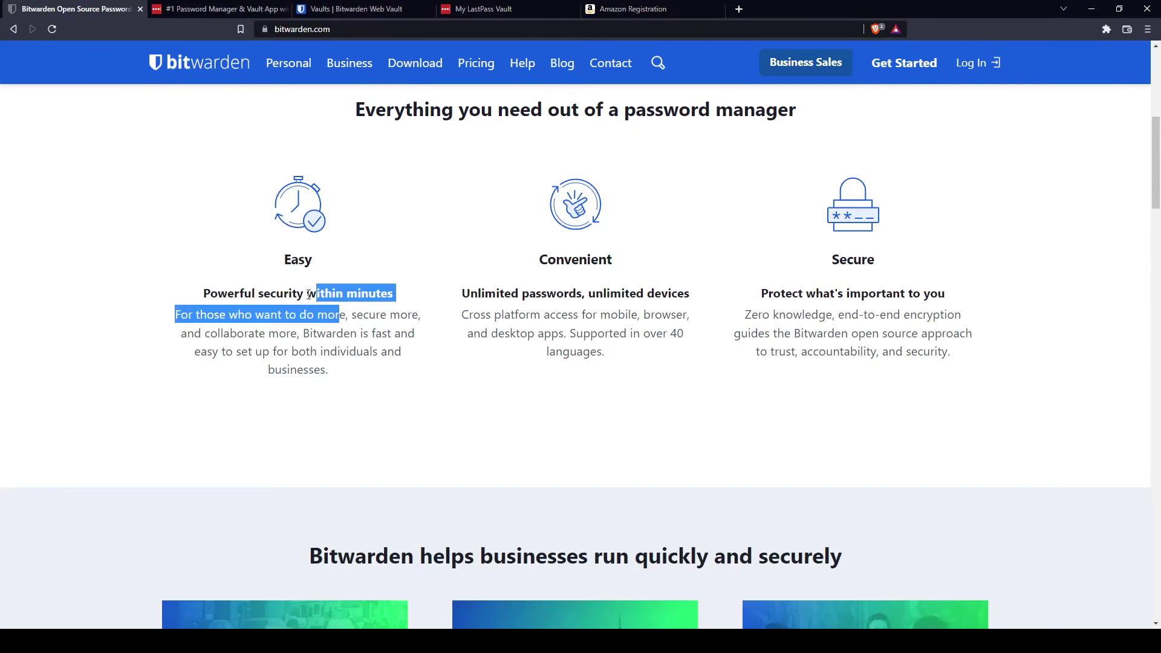
click(296, 258)
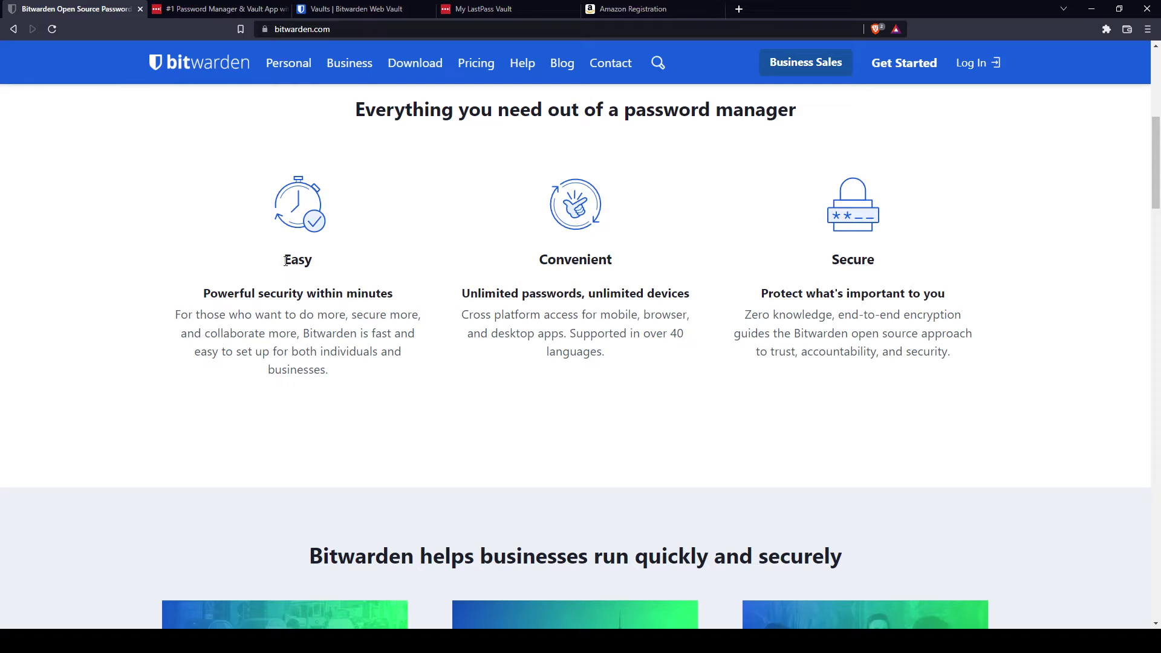
drag(838, 261, 863, 266)
click(832, 279)
scroll(832, 280, down, 15)
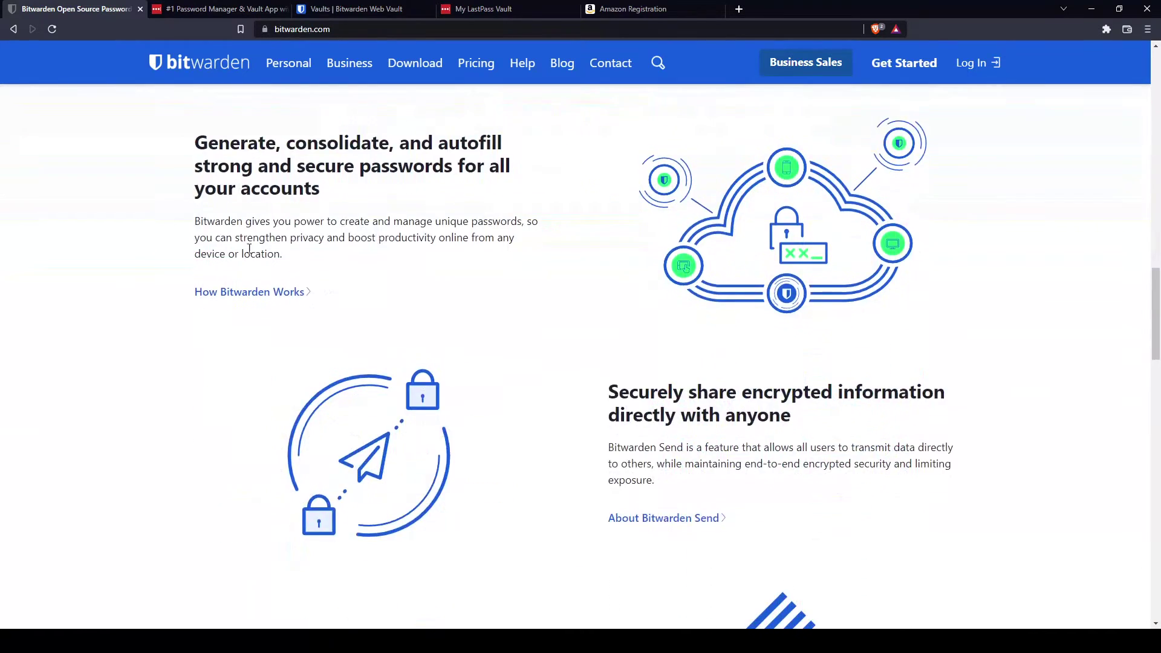
click(218, 8)
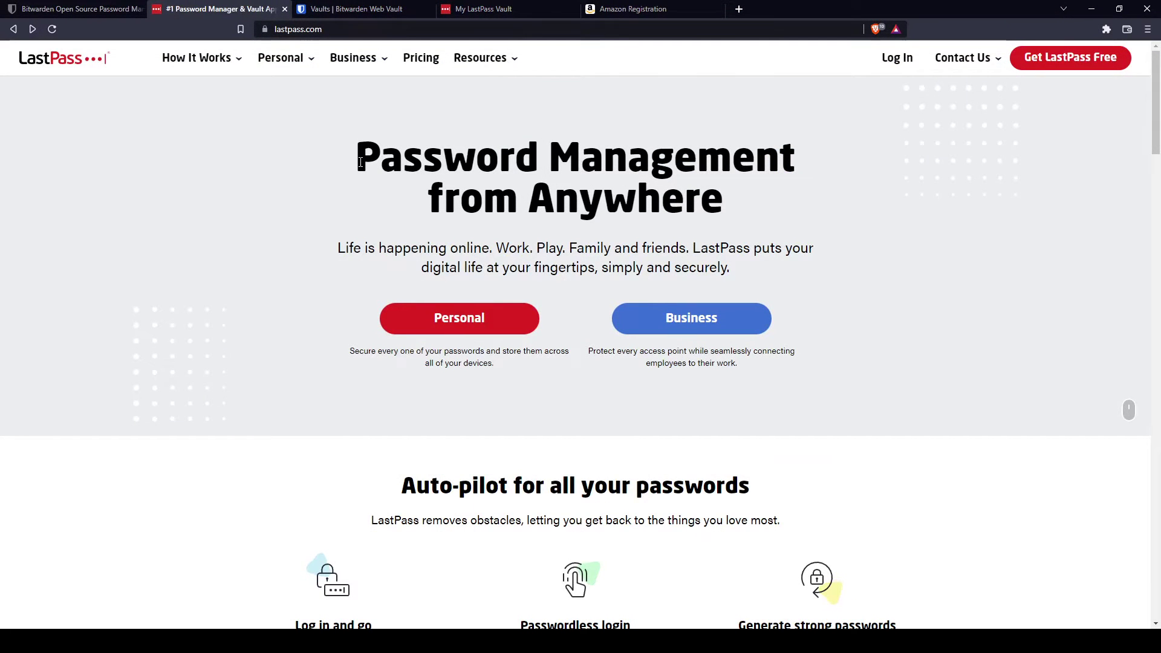
Step: Scroll past LastPass's Auto-pilot features and vault showcase to the 'Choose a plan' pricing section
scroll(683, 165, down, 5)
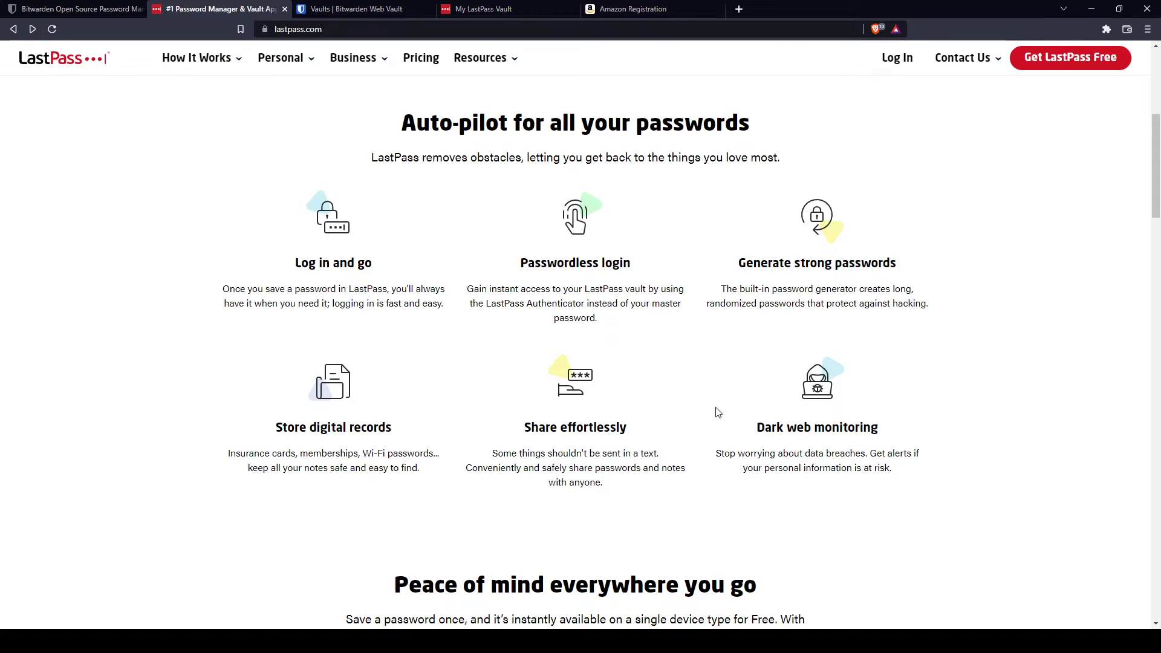
scroll(629, 426, down, 3)
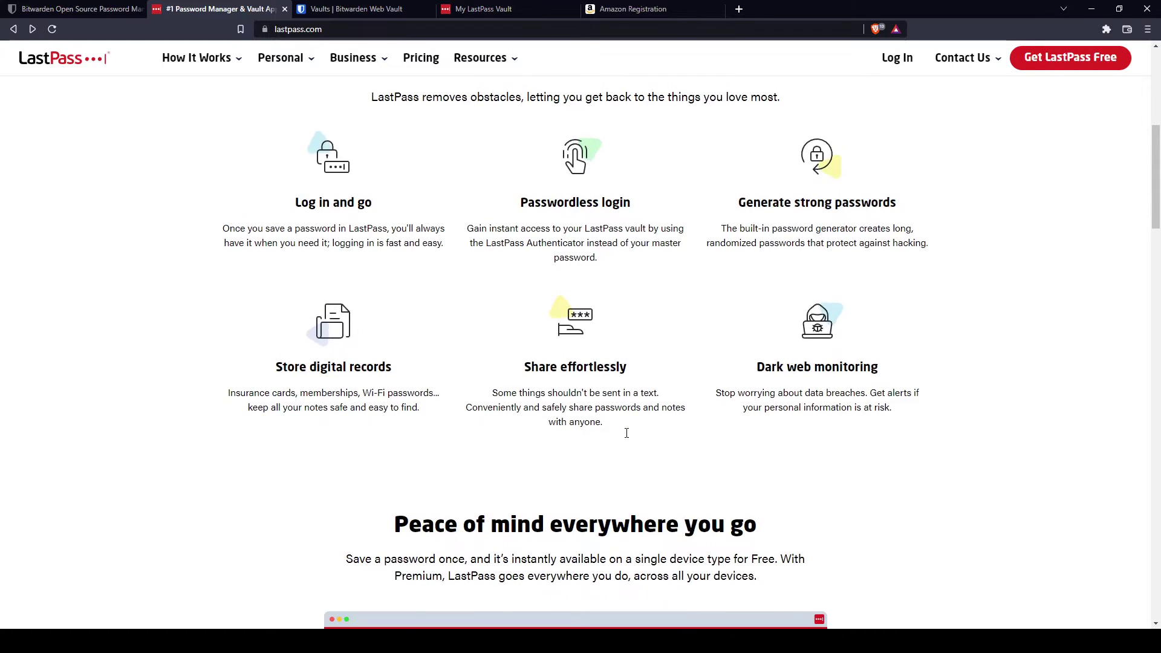
scroll(478, 381, down, 4)
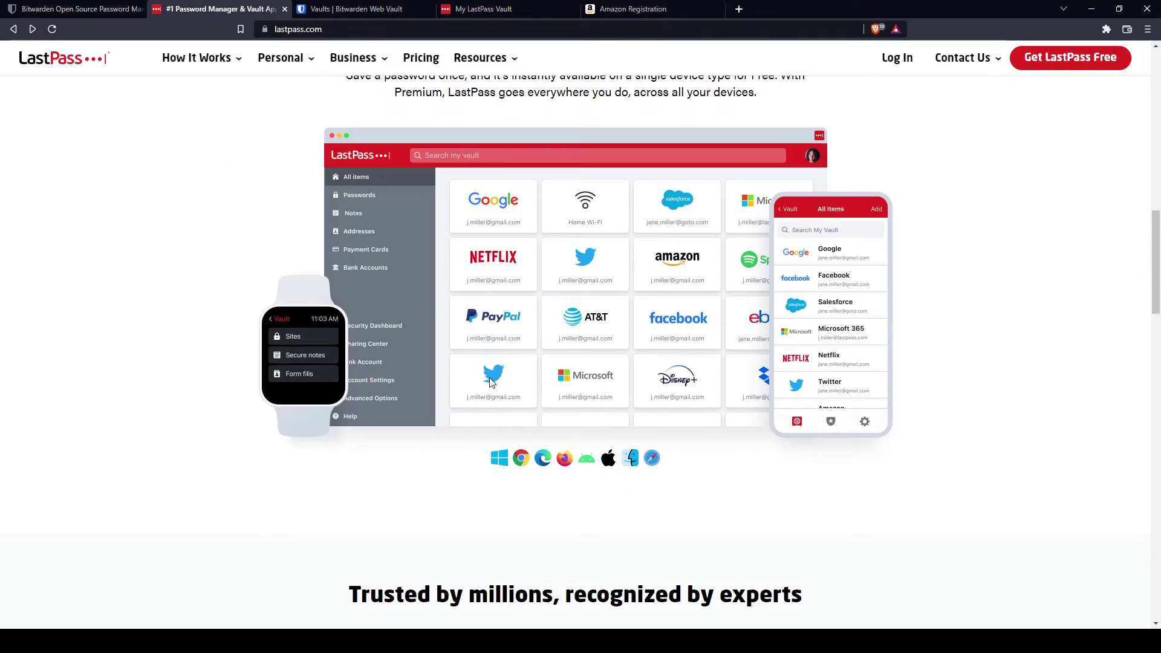
scroll(501, 317, down, 2)
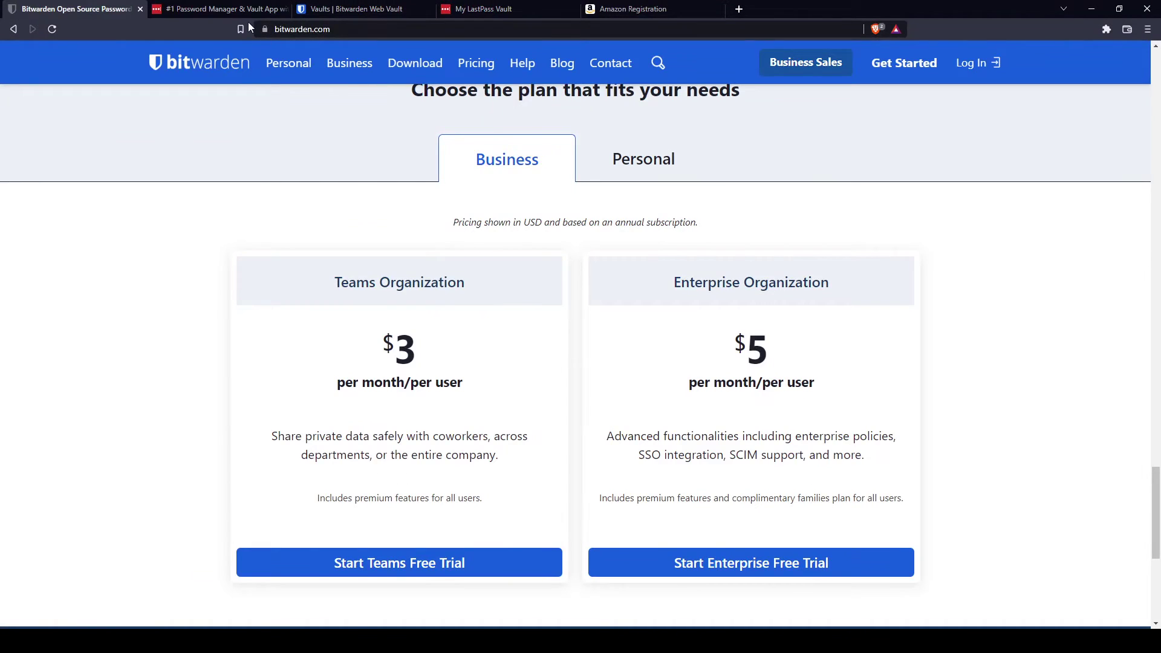
Step: Toggle business and personal plans on both pricing pages, ending on LastPass's Free $0, Premium $3, Families $4
click(245, 12)
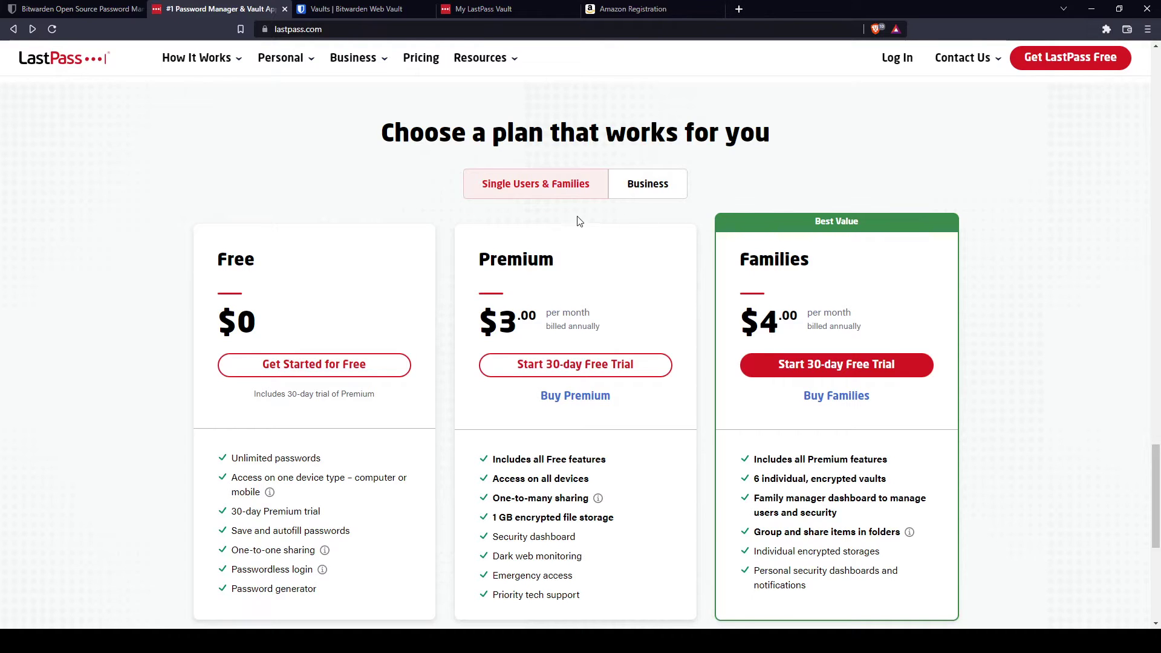
click(105, 8)
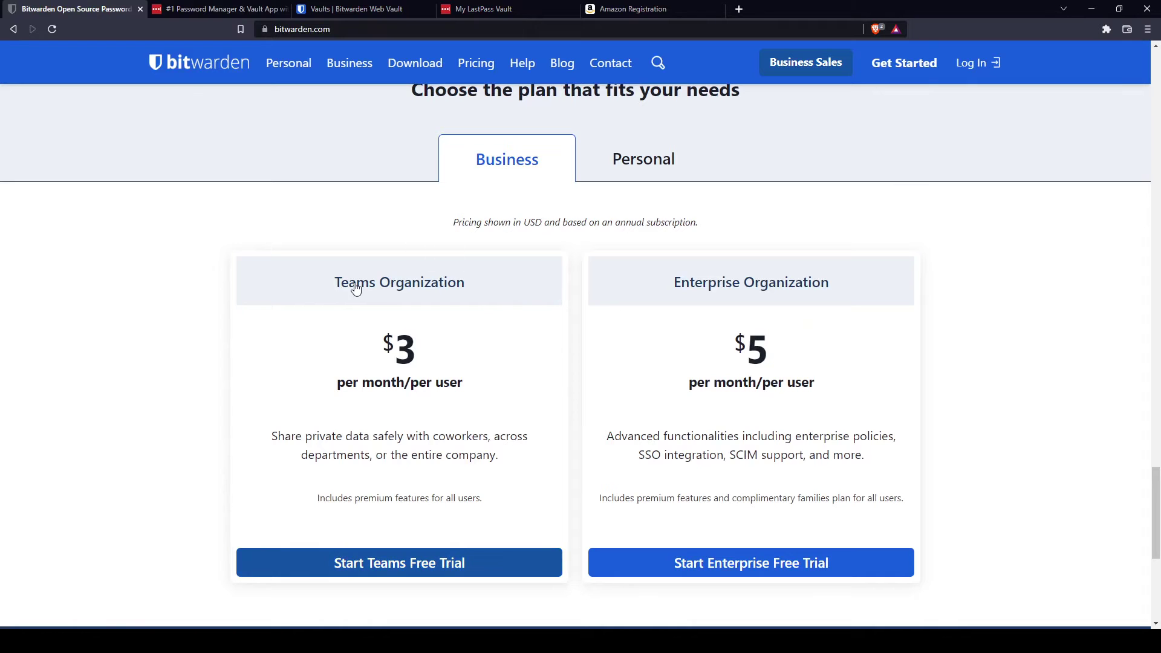
click(614, 175)
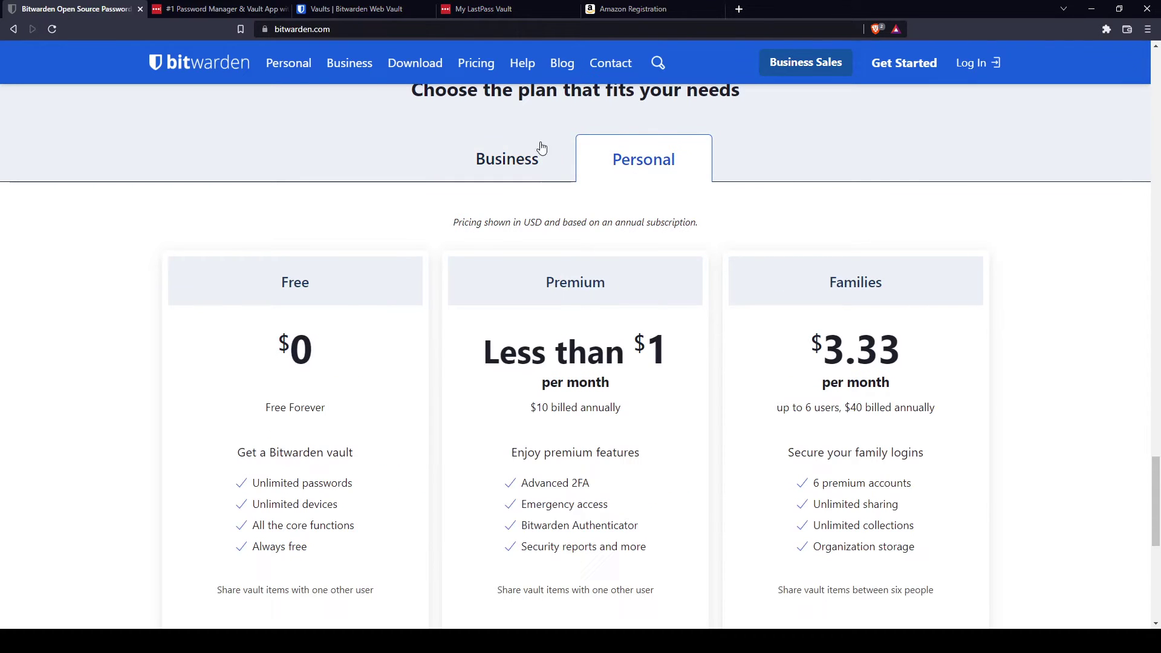
click(218, 9)
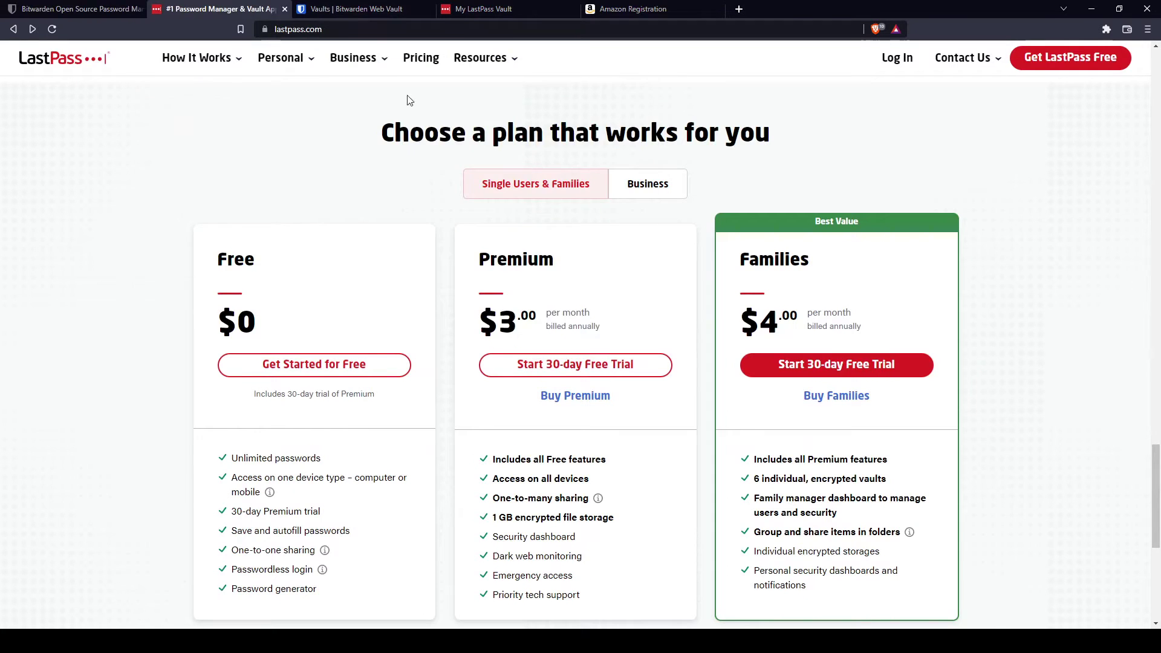
click(651, 185)
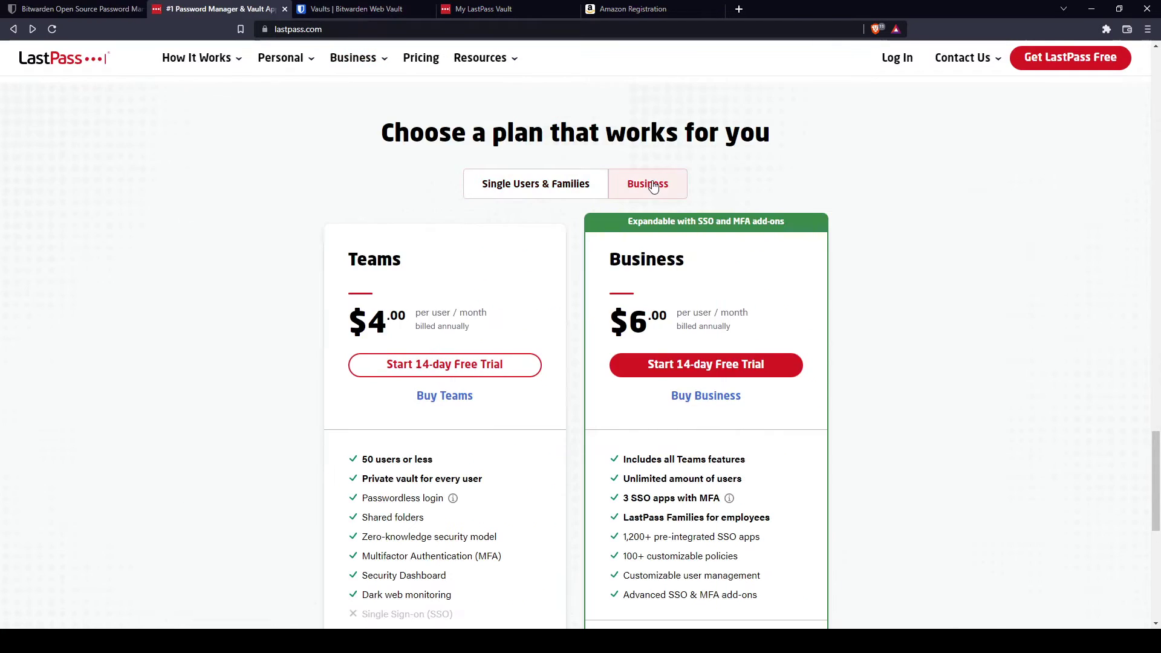
click(99, 12)
click(526, 155)
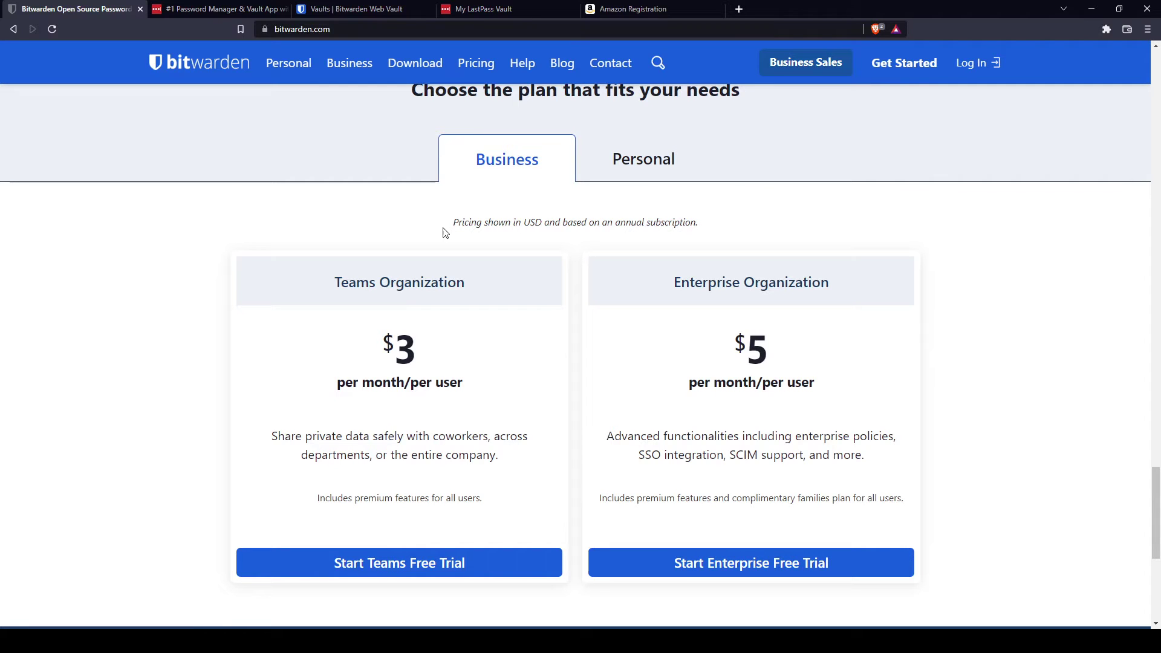
click(624, 158)
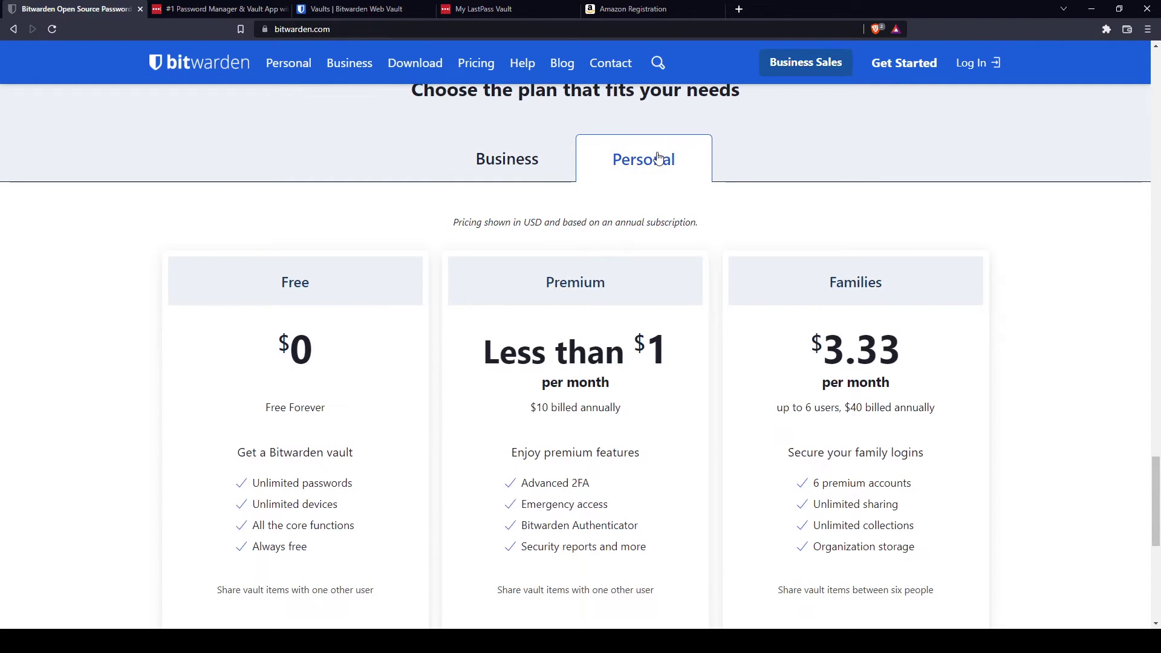
click(226, 9)
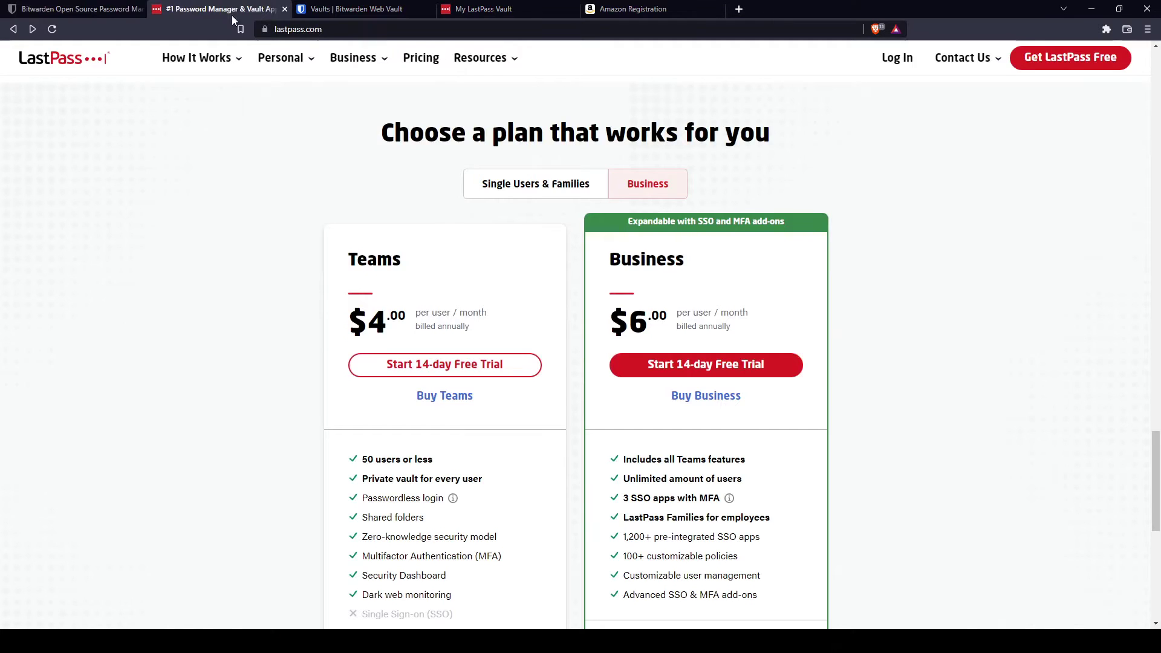
click(568, 183)
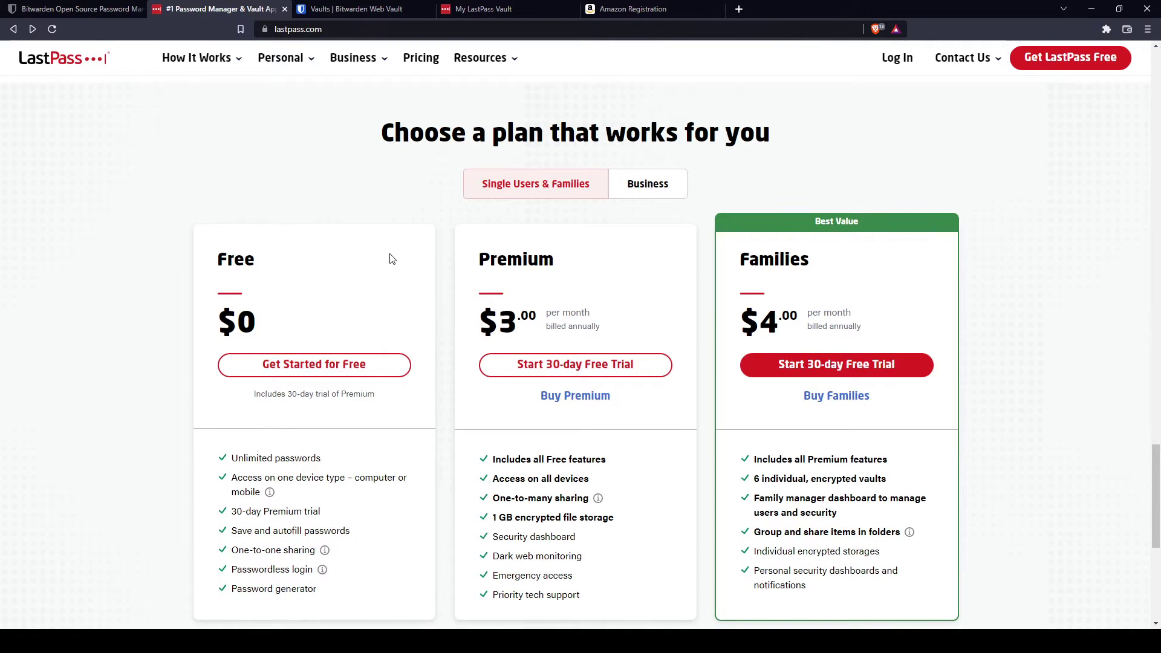
scroll(325, 464, down, 2)
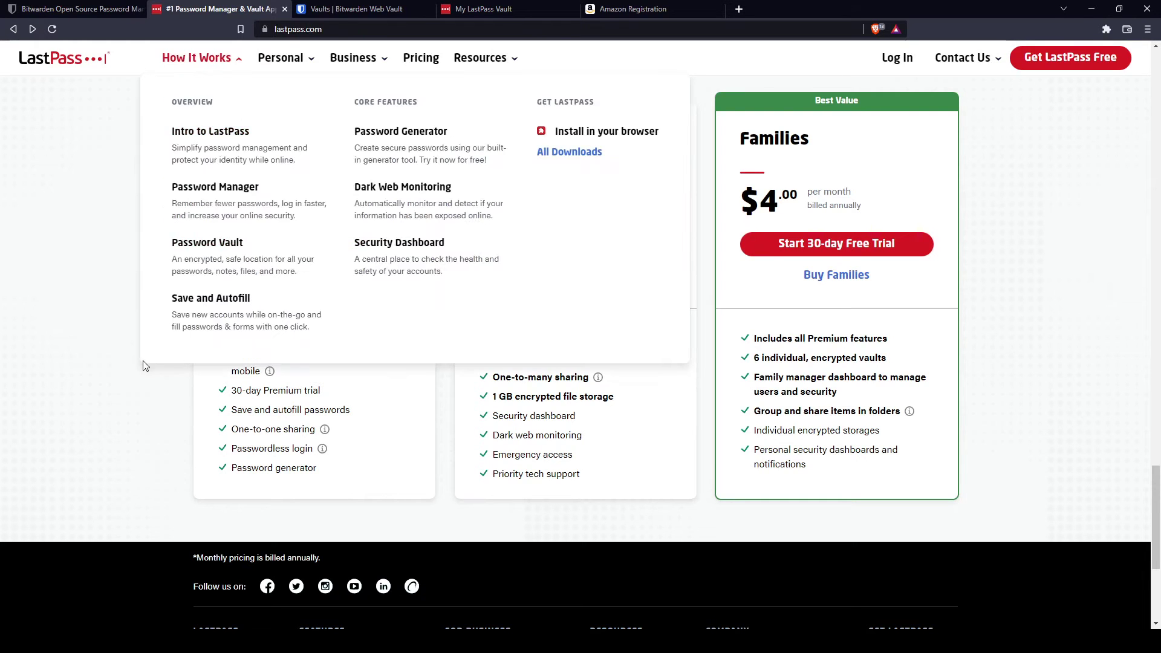
click(110, 14)
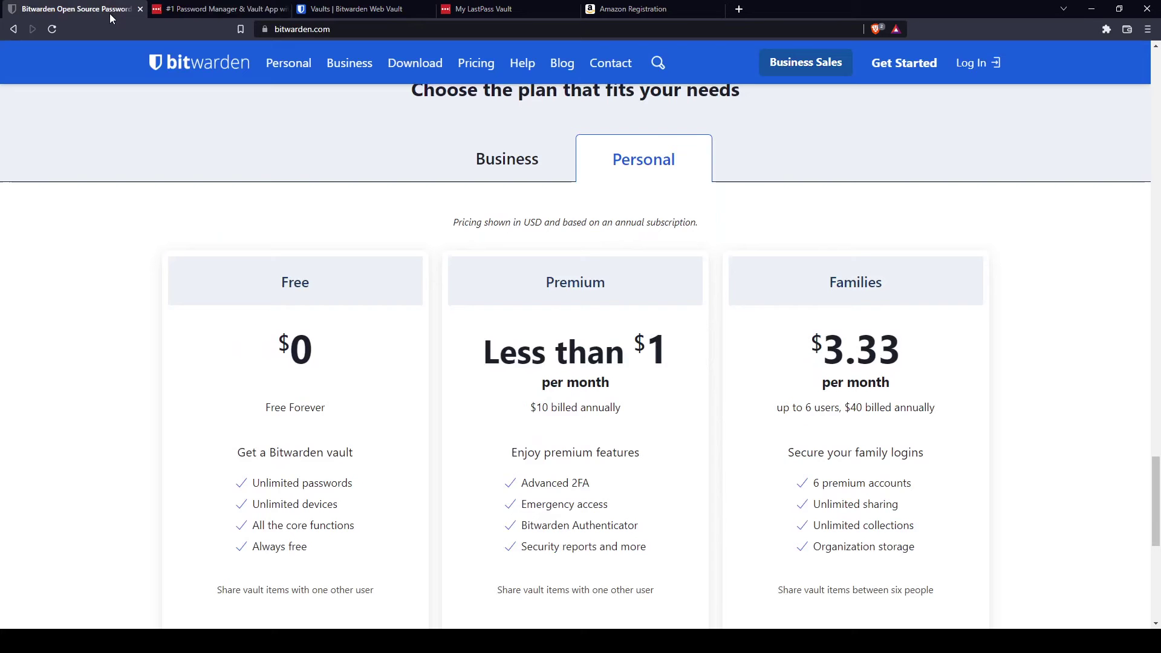
scroll(331, 461, down, 1)
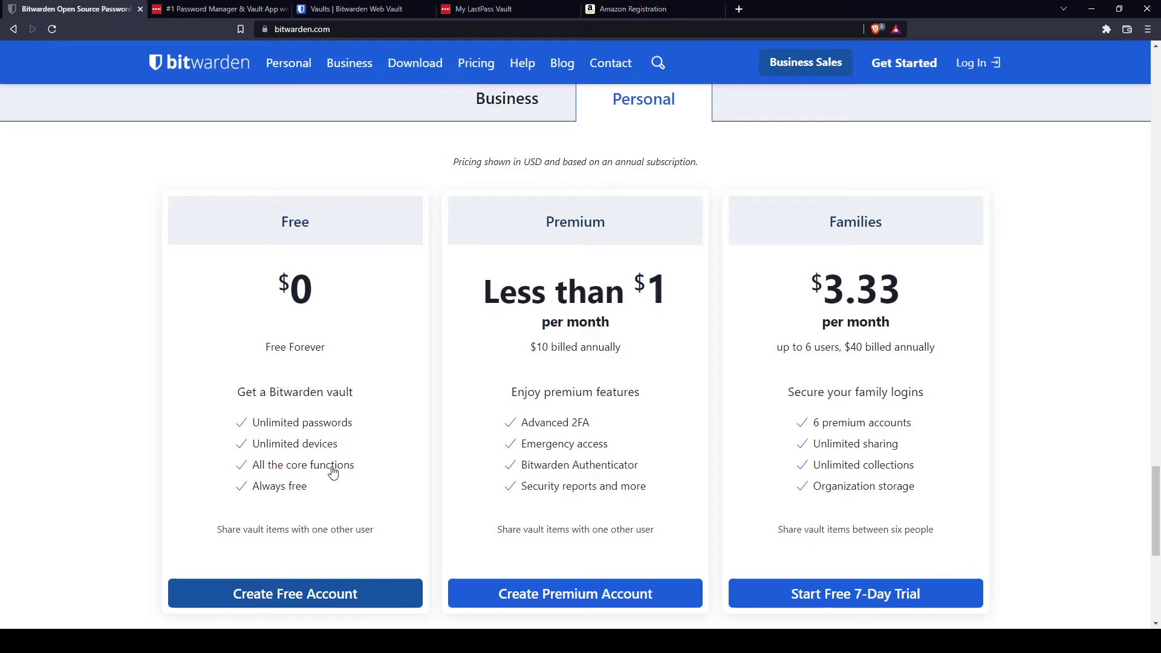
click(238, 11)
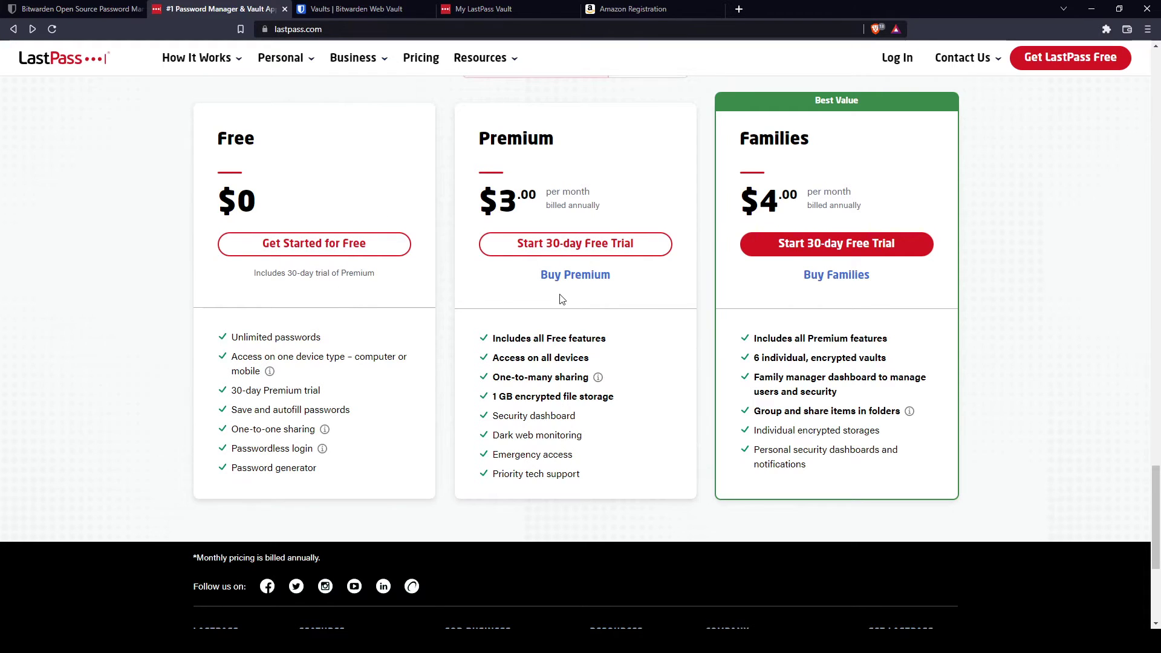
scroll(562, 301, up, 1)
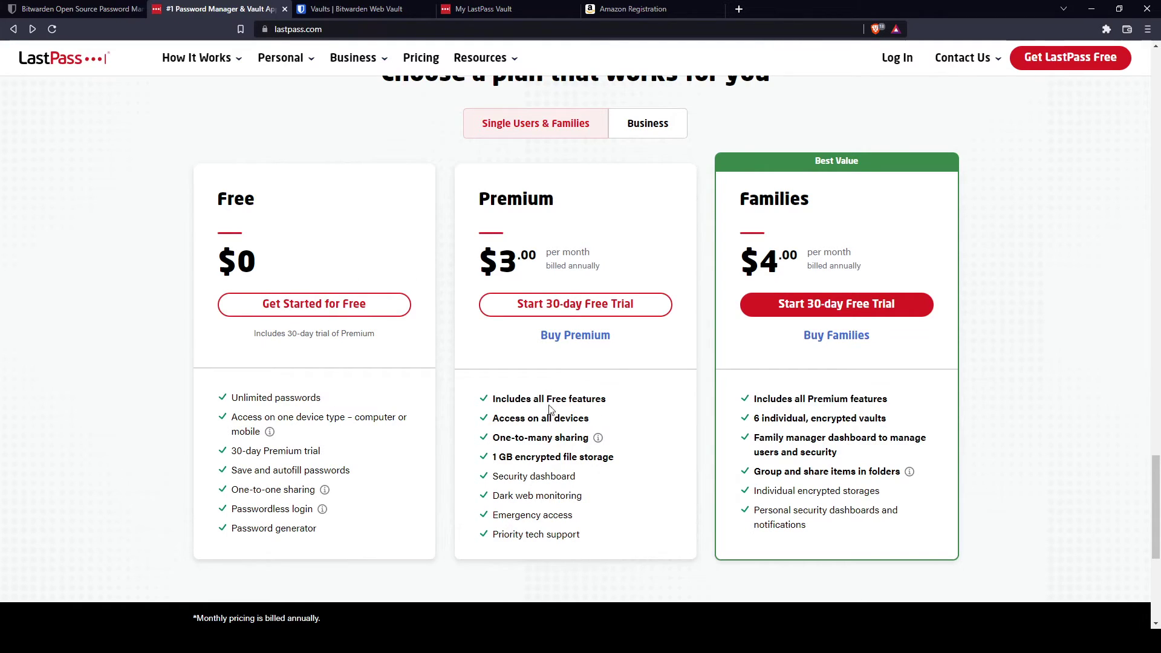
click(79, 8)
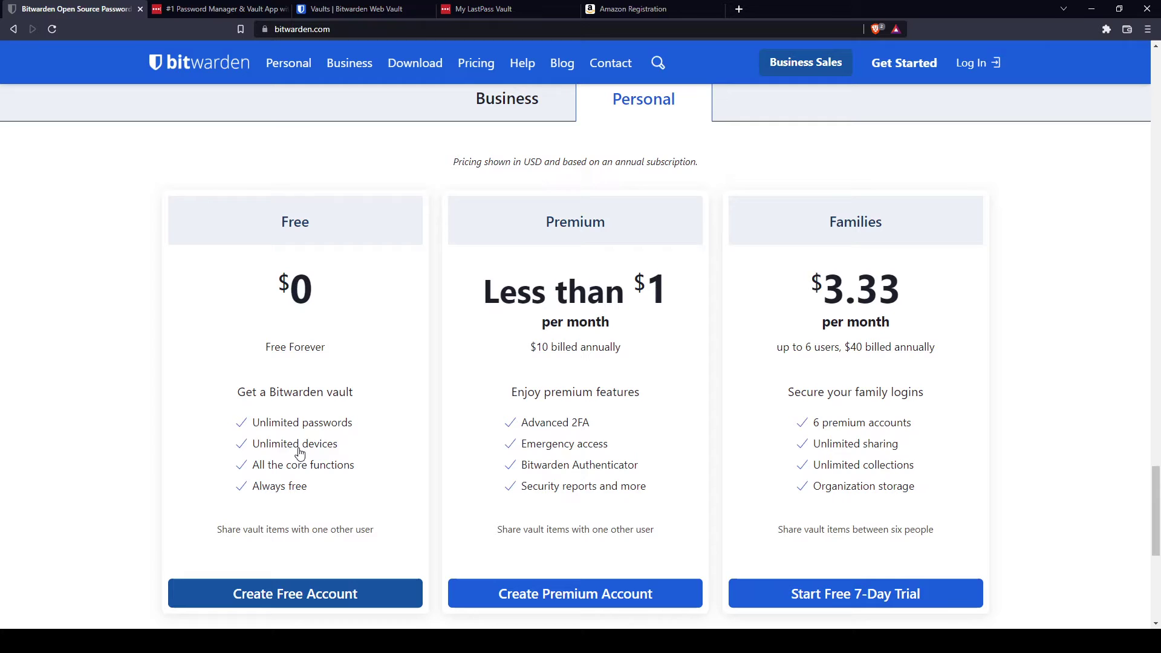
click(253, 11)
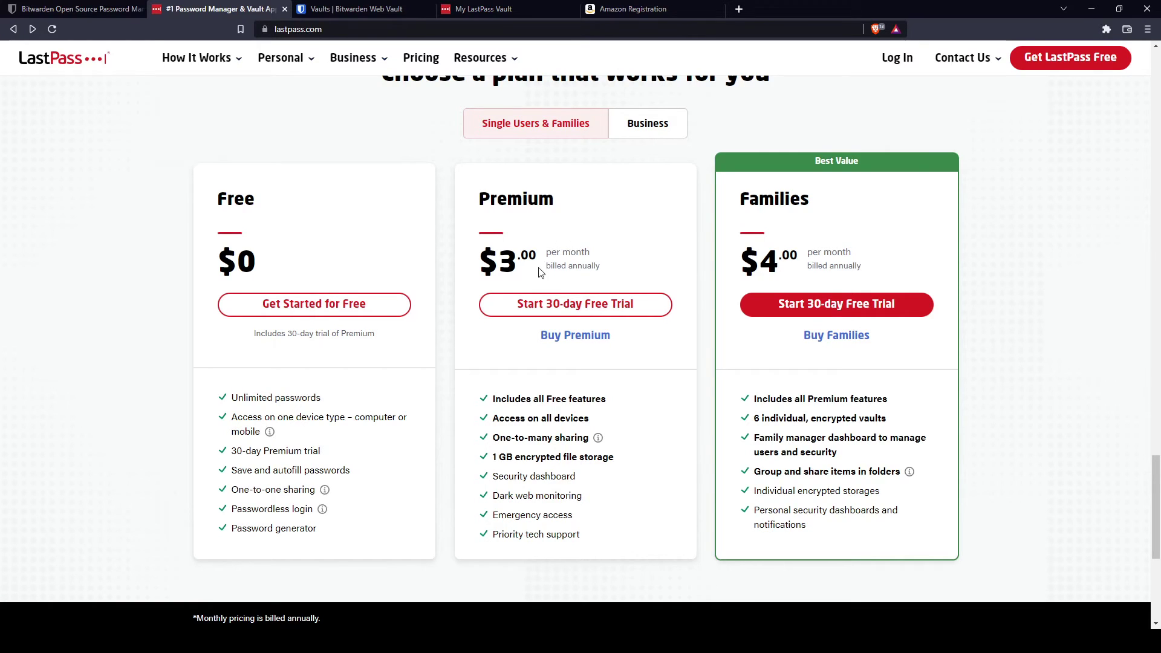
click(96, 14)
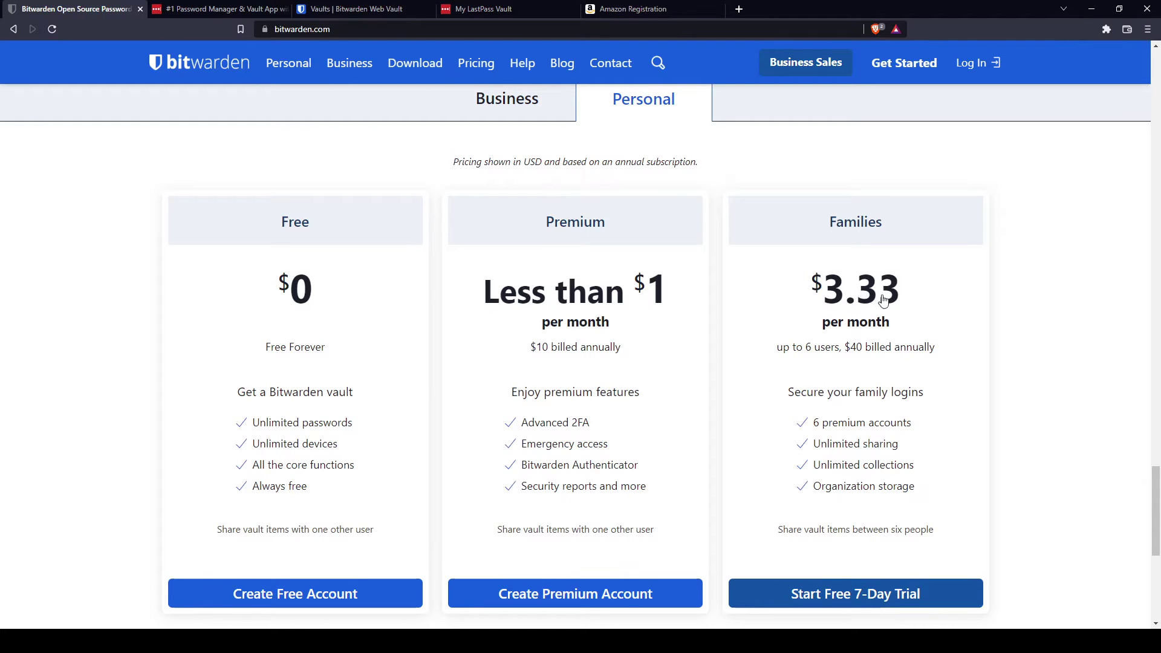
click(238, 9)
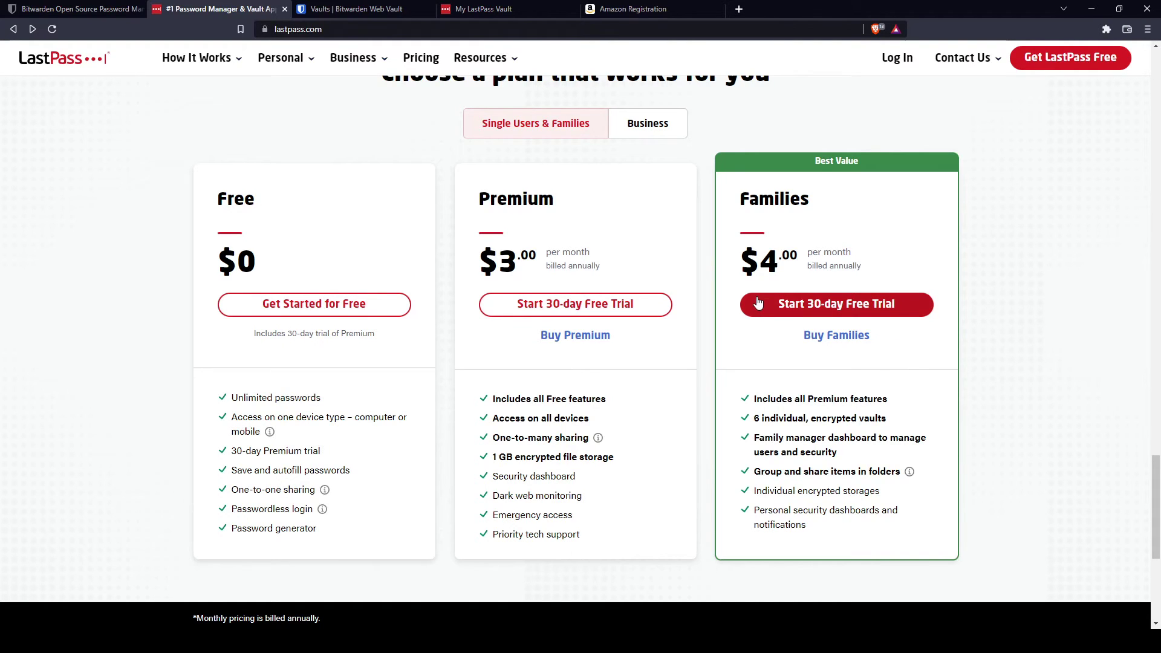
Step: Show business plans on both sites, ending on LastPass Teams $4 and Business $6 per user
click(637, 138)
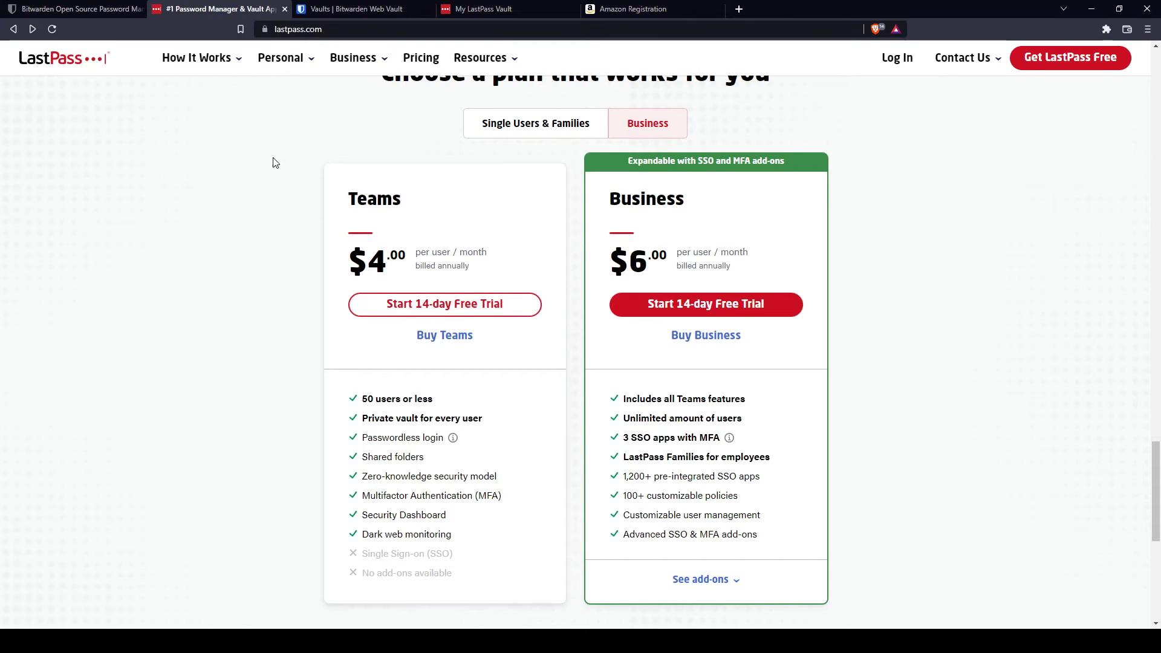
click(102, 9)
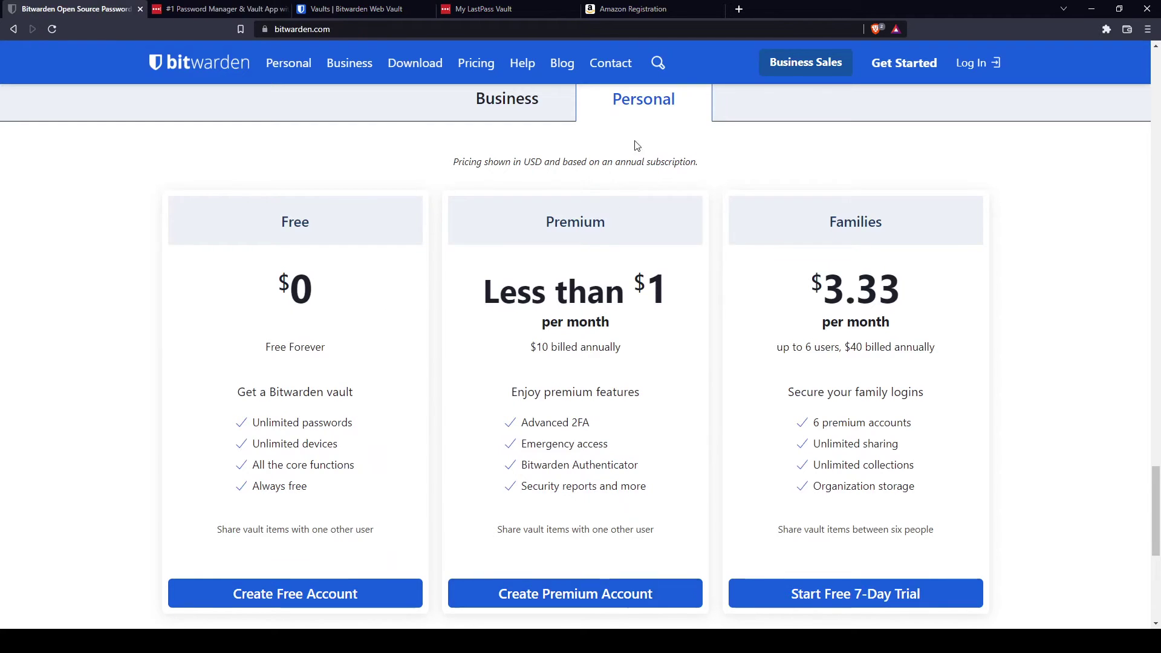
click(559, 109)
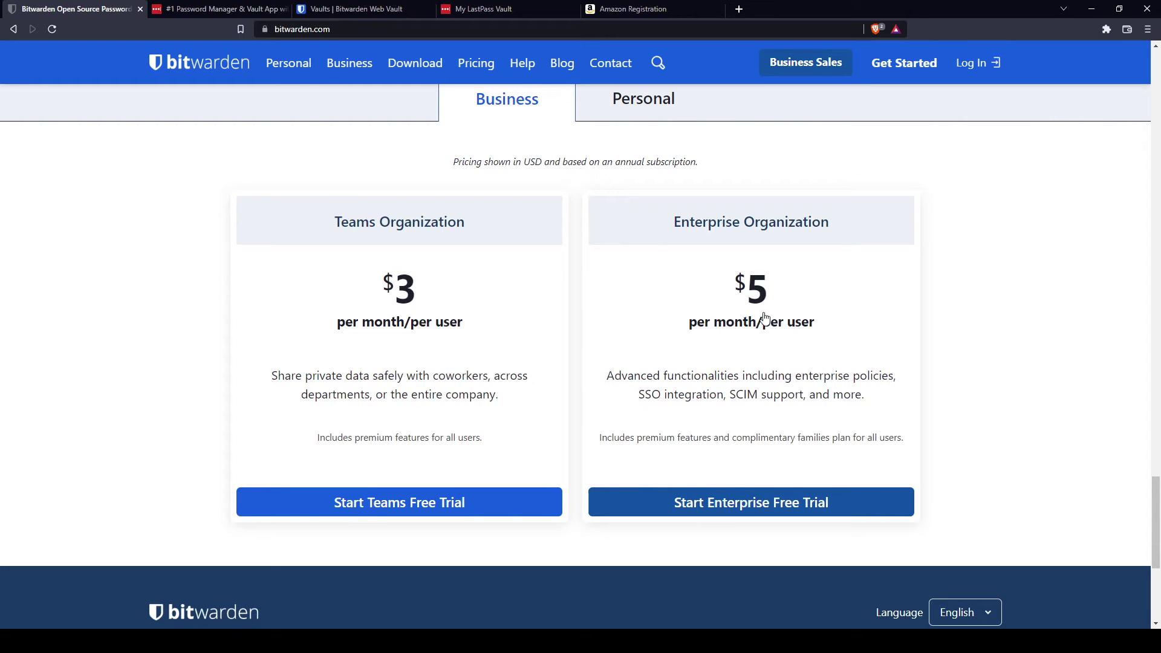
click(218, 8)
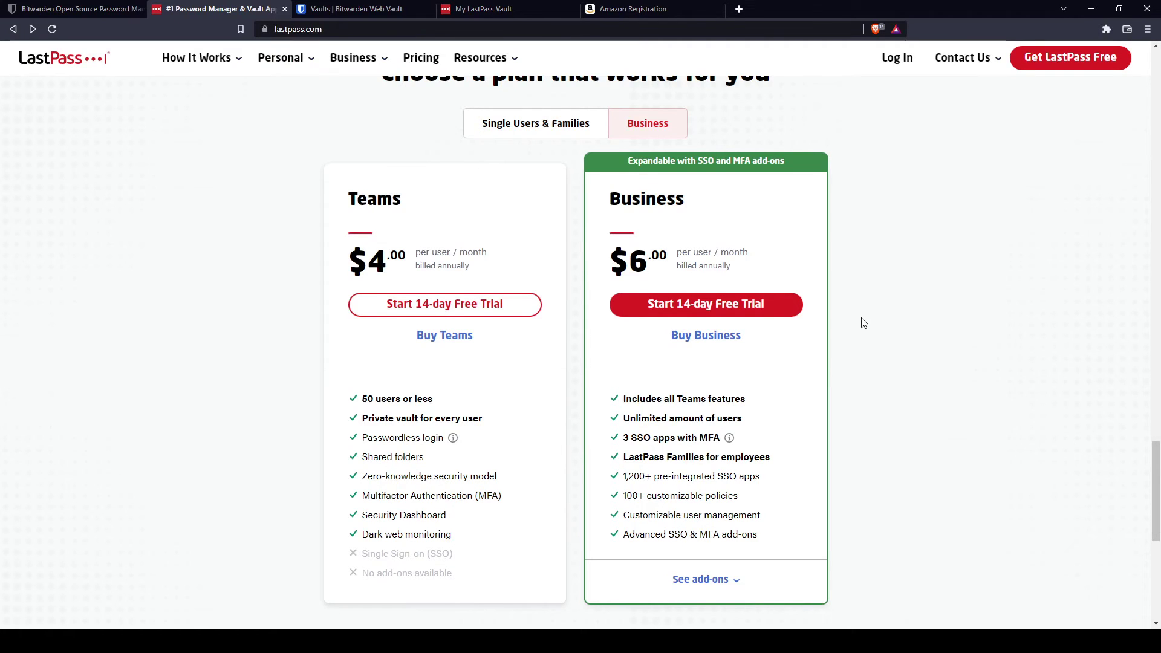
scroll(858, 353, down, 1)
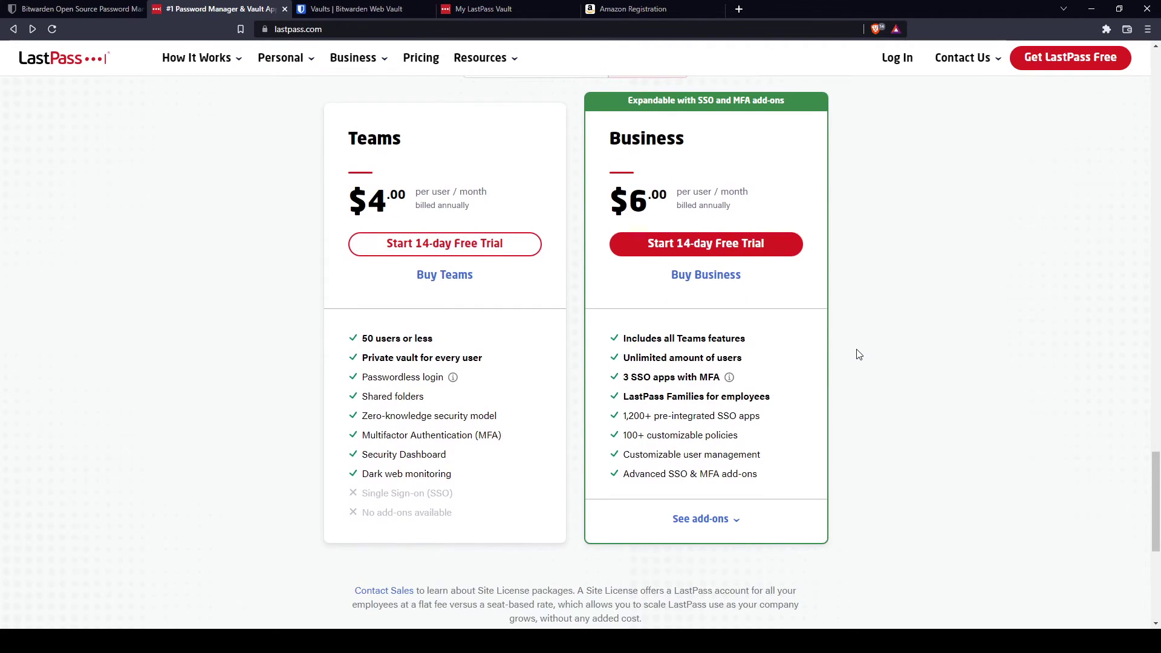
Step: Bring up LastPass's Create an account form, then switch to the Bitwarden Web Vault tab
mouse_move(353, 57)
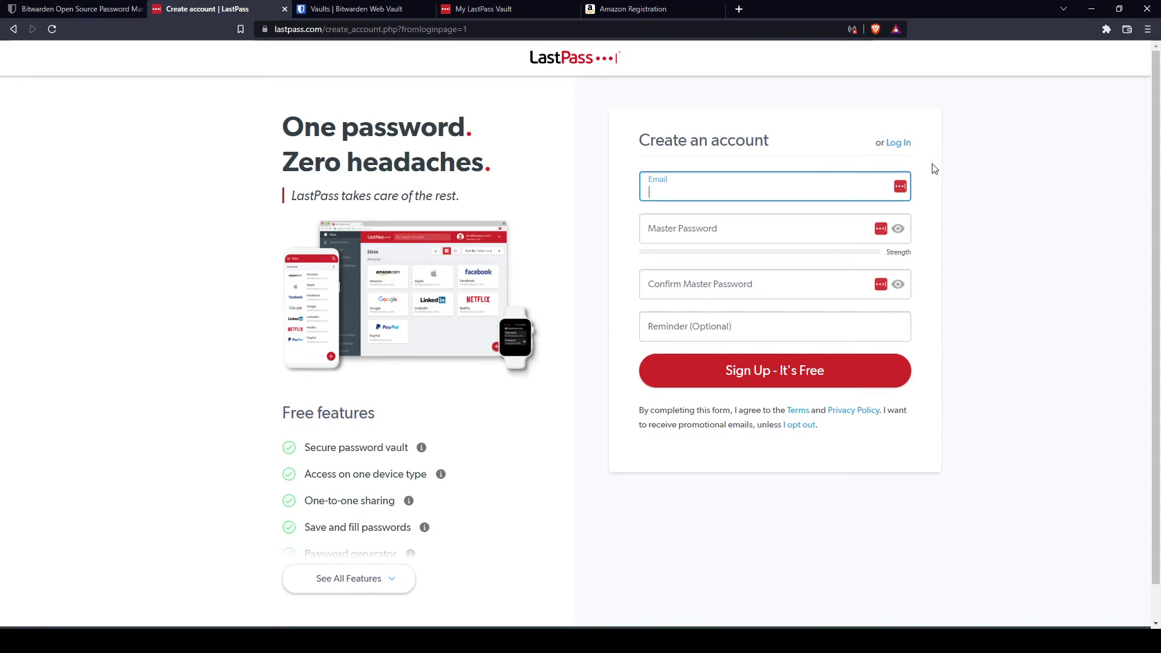
key(ctrl+Tab)
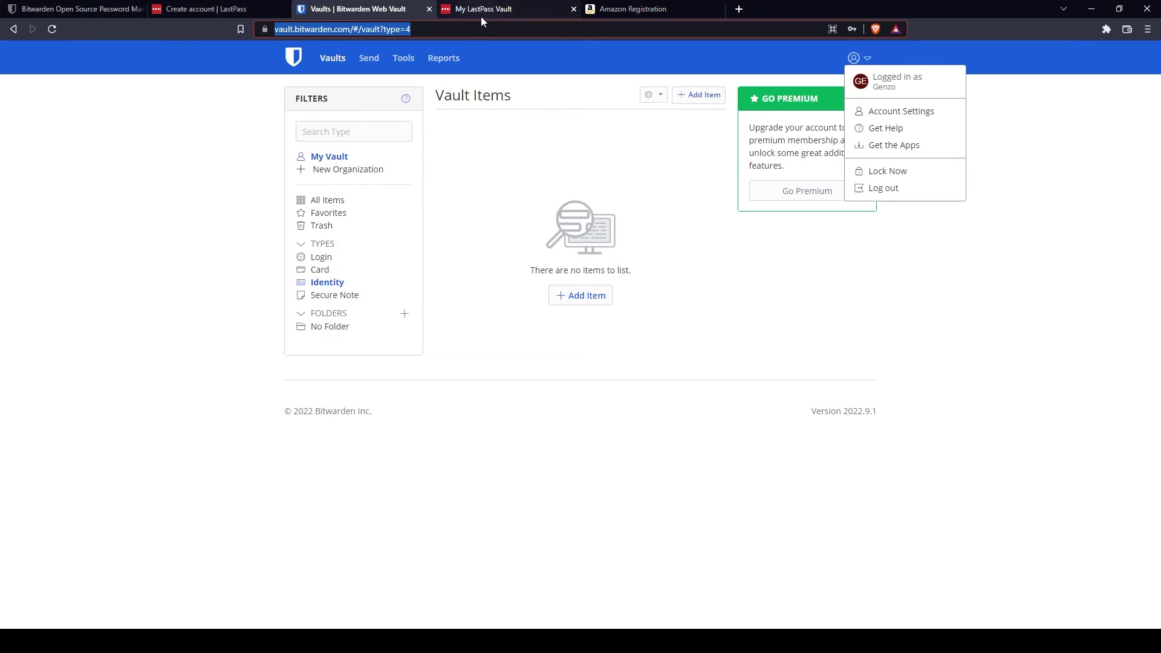
Step: Close the account menu, filter Bitwarden to Secure Note items, then go to the LastPass vault
click(244, 236)
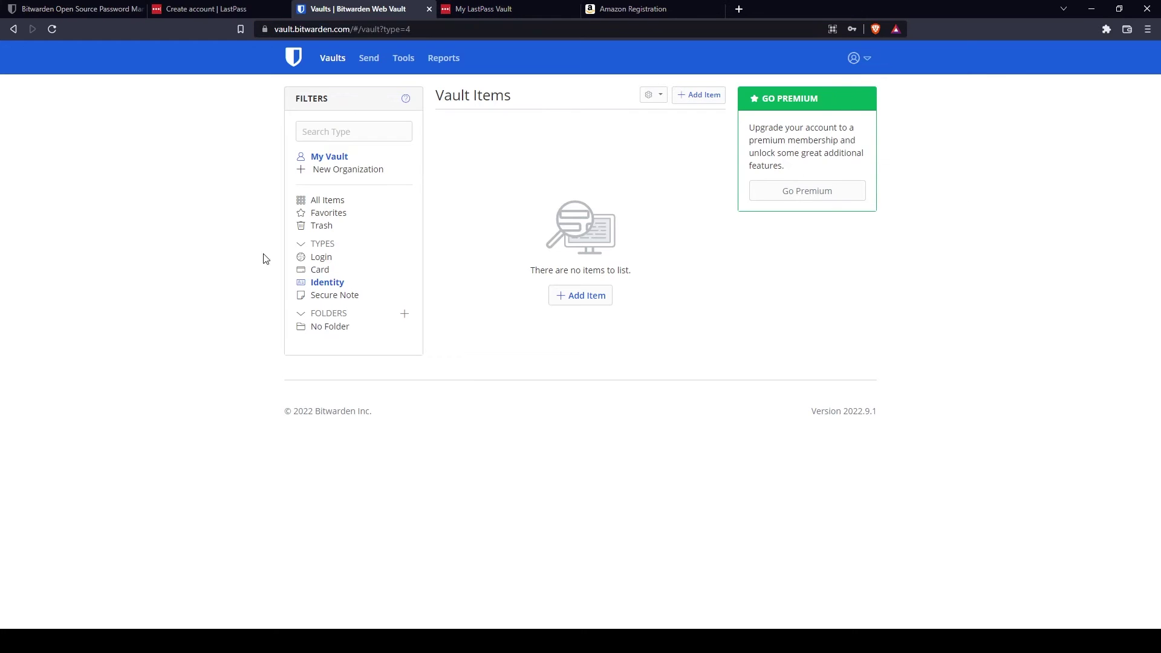
click(338, 296)
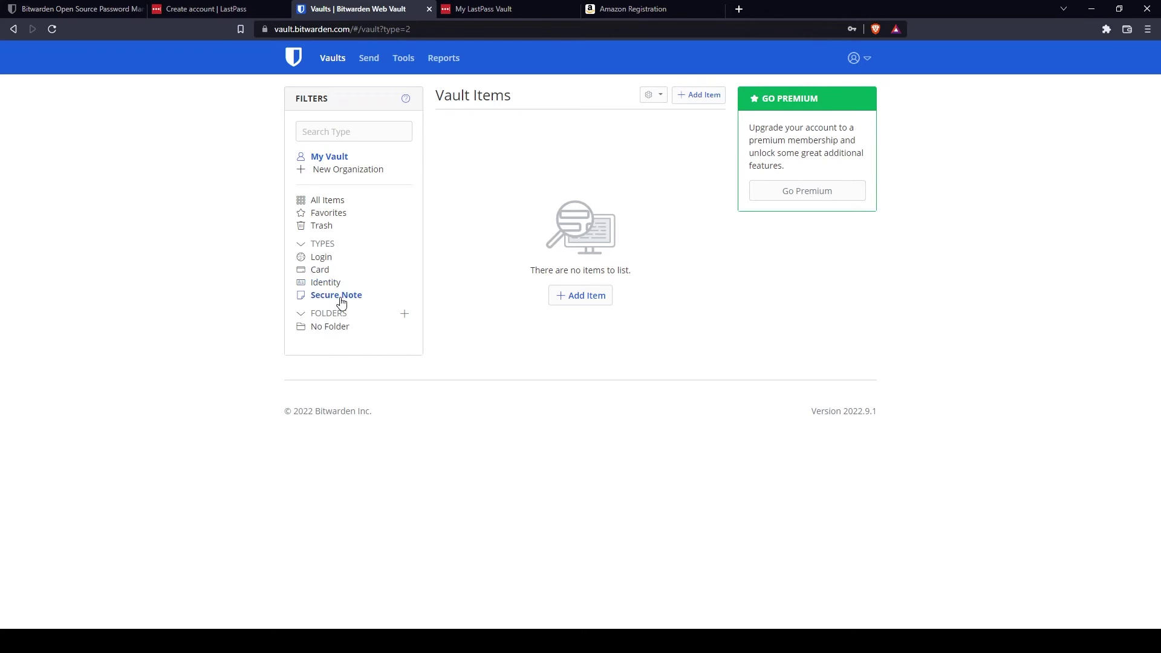
click(486, 12)
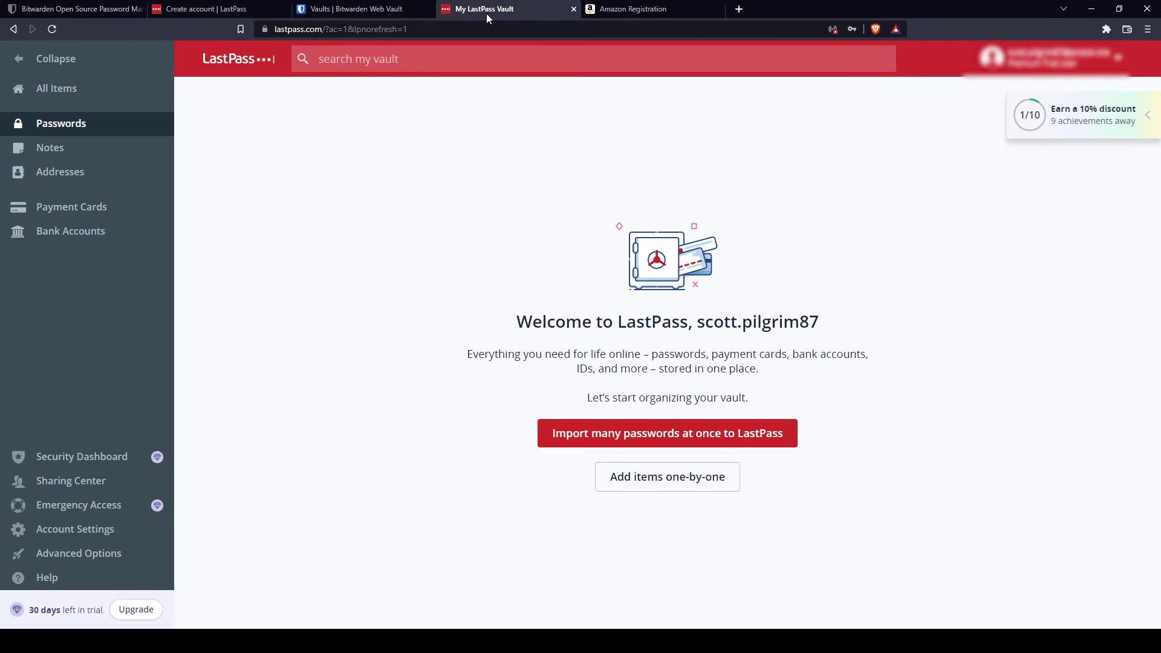
Step: Choose to add LastPass items one by one and pick the Password item type
click(627, 481)
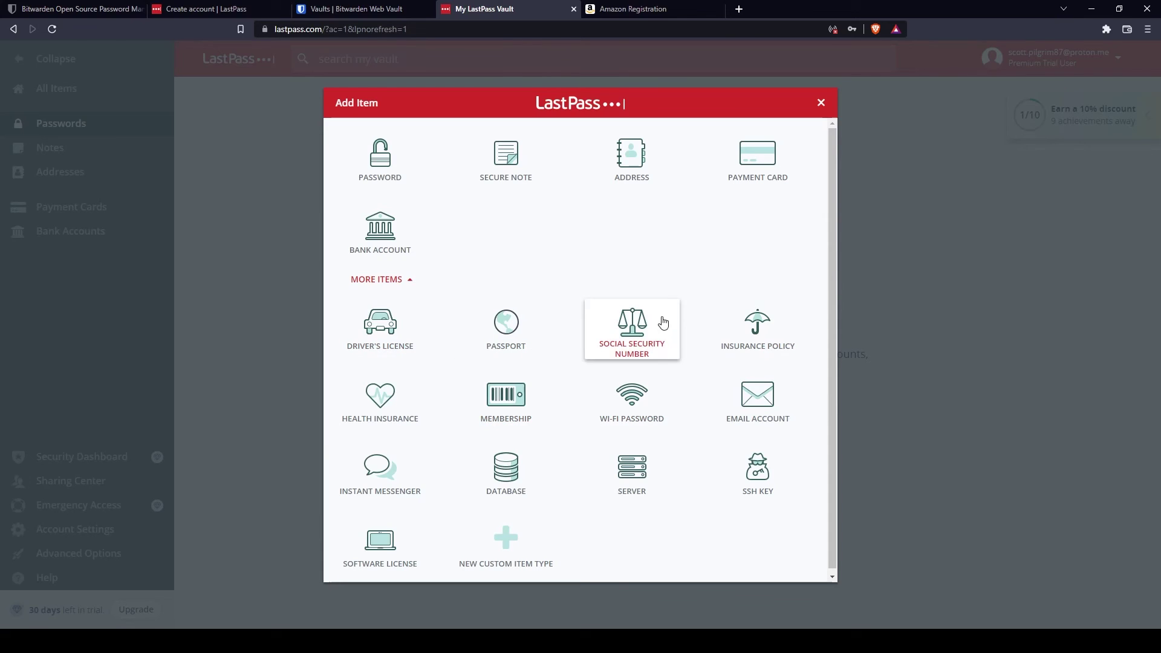
click(368, 185)
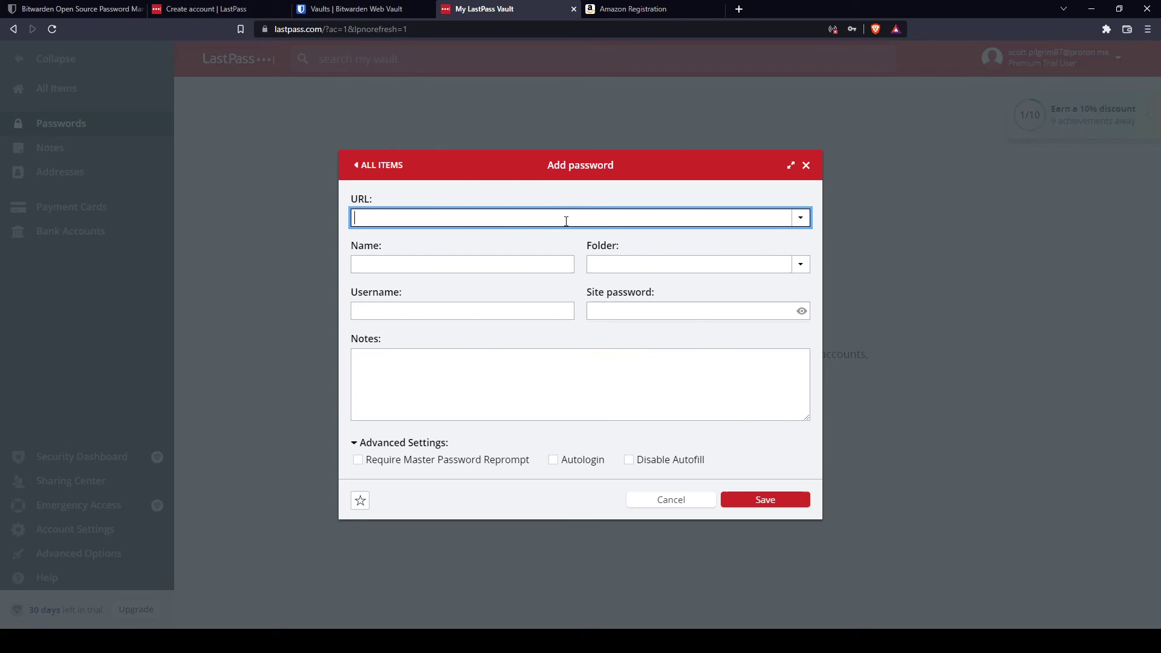
Step: Step through the empty Name, Folder, Username, Site password and Notes fields, then cancel the form
click(478, 264)
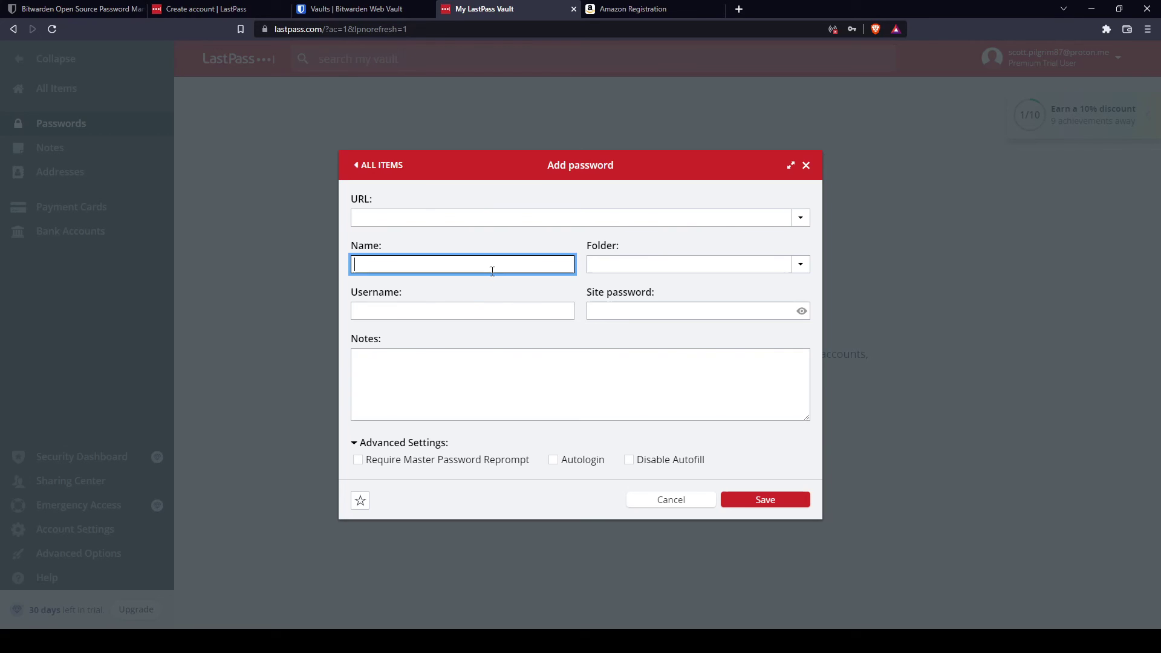
click(624, 273)
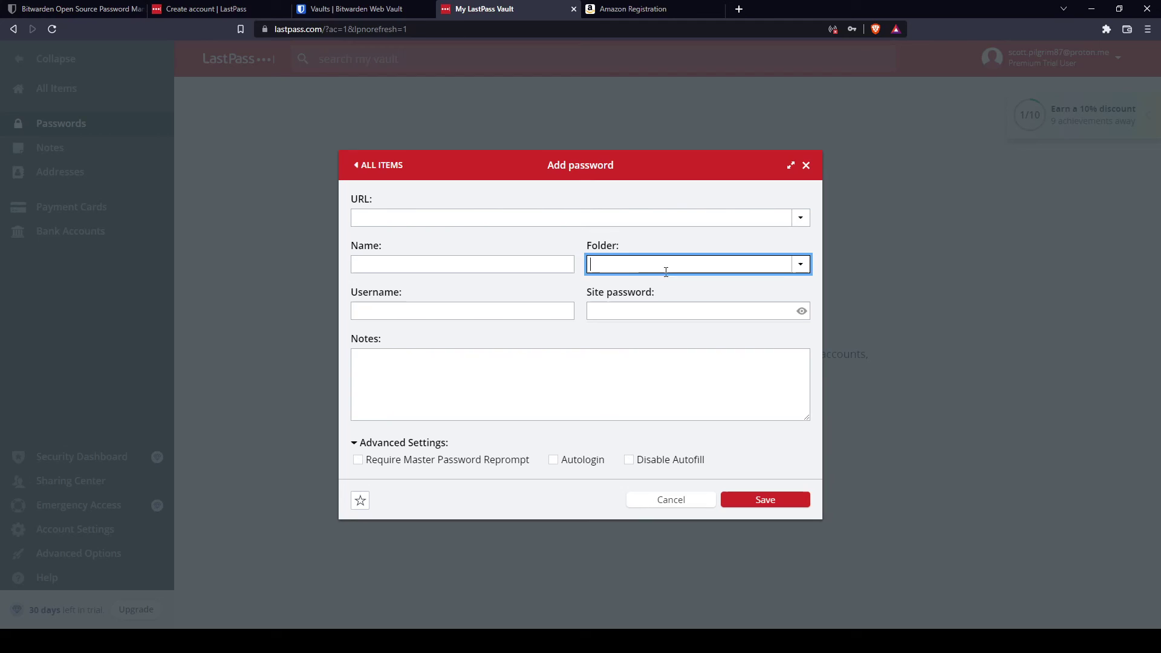
click(550, 326)
click(540, 312)
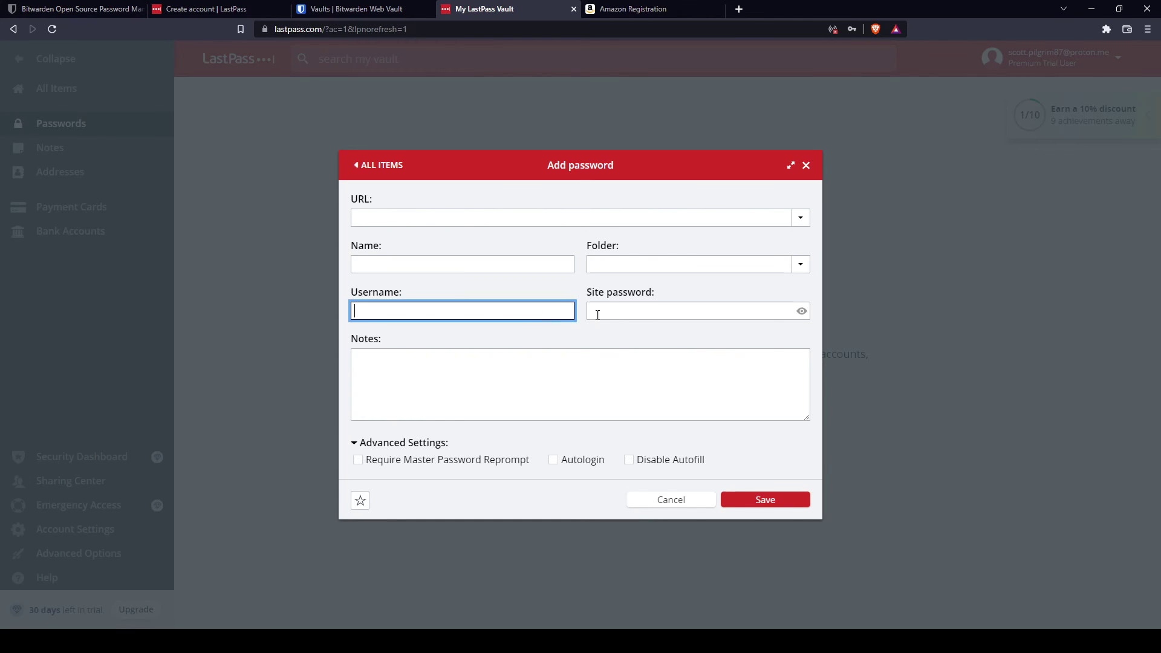
click(642, 315)
click(411, 379)
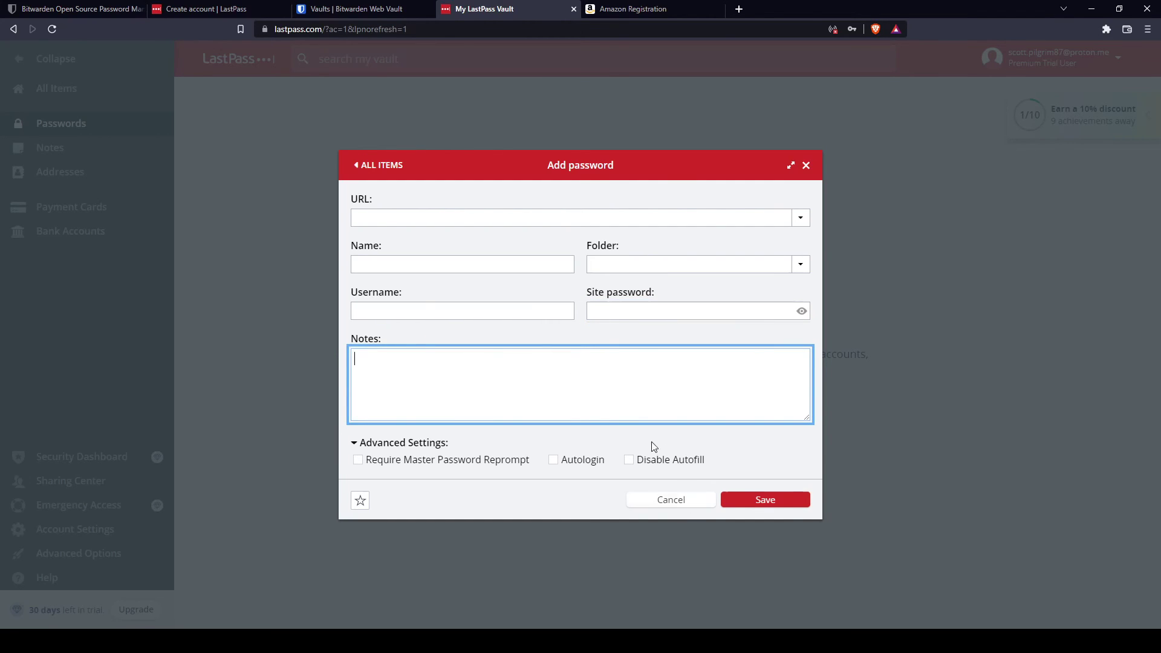
click(659, 499)
click(393, 13)
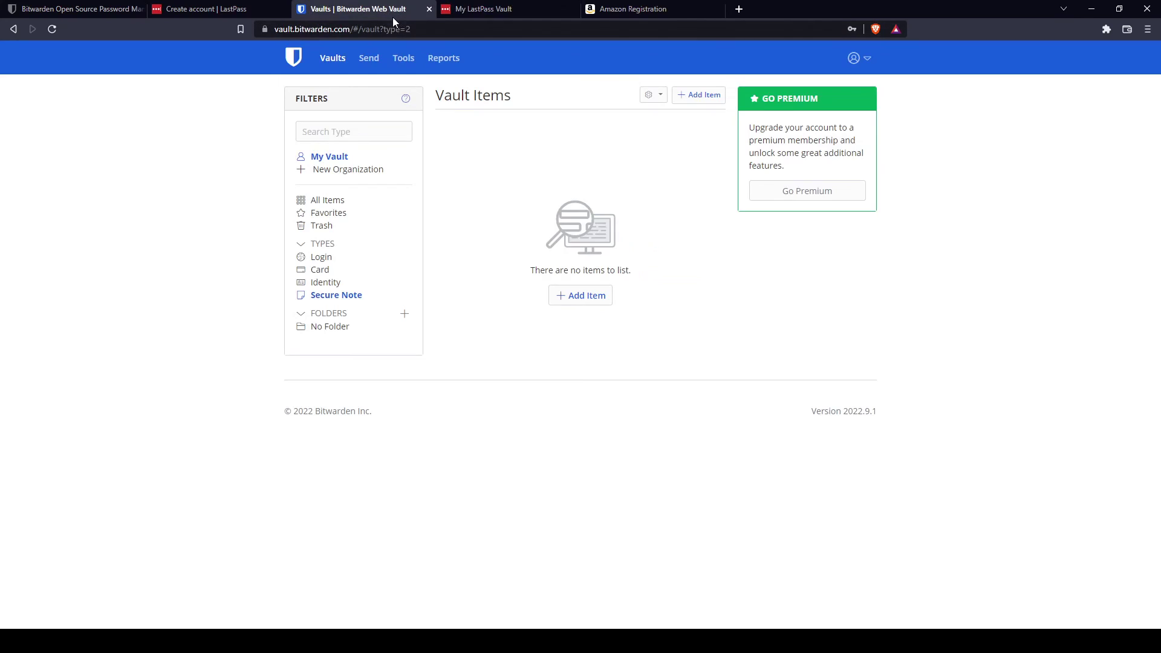
click(560, 296)
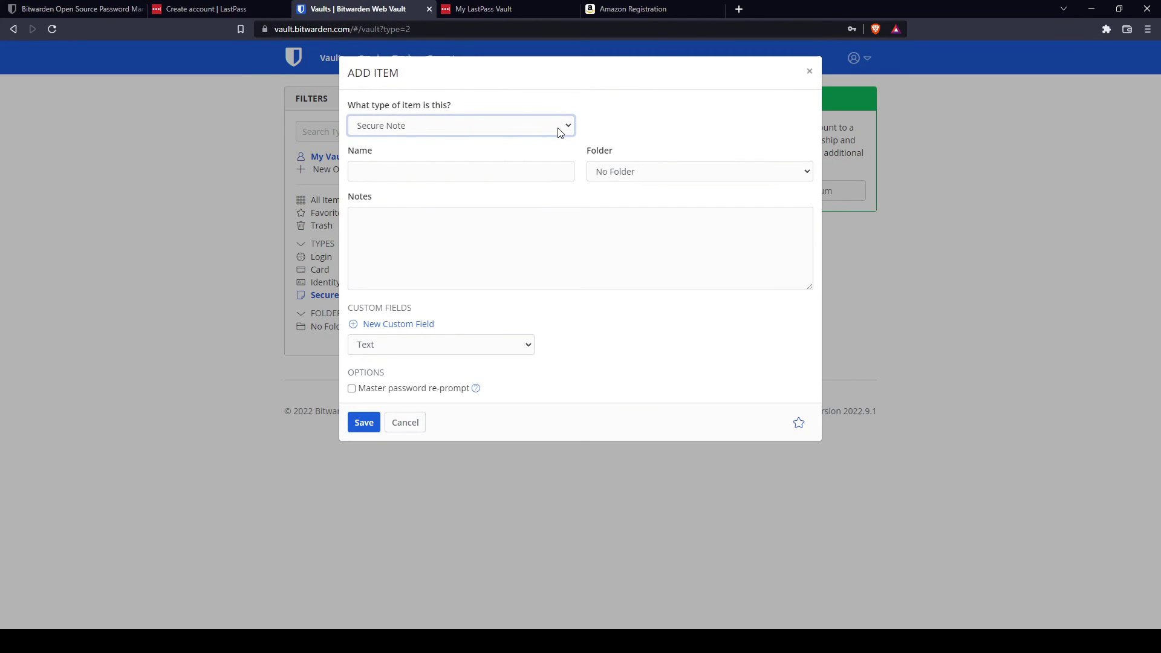
click(595, 143)
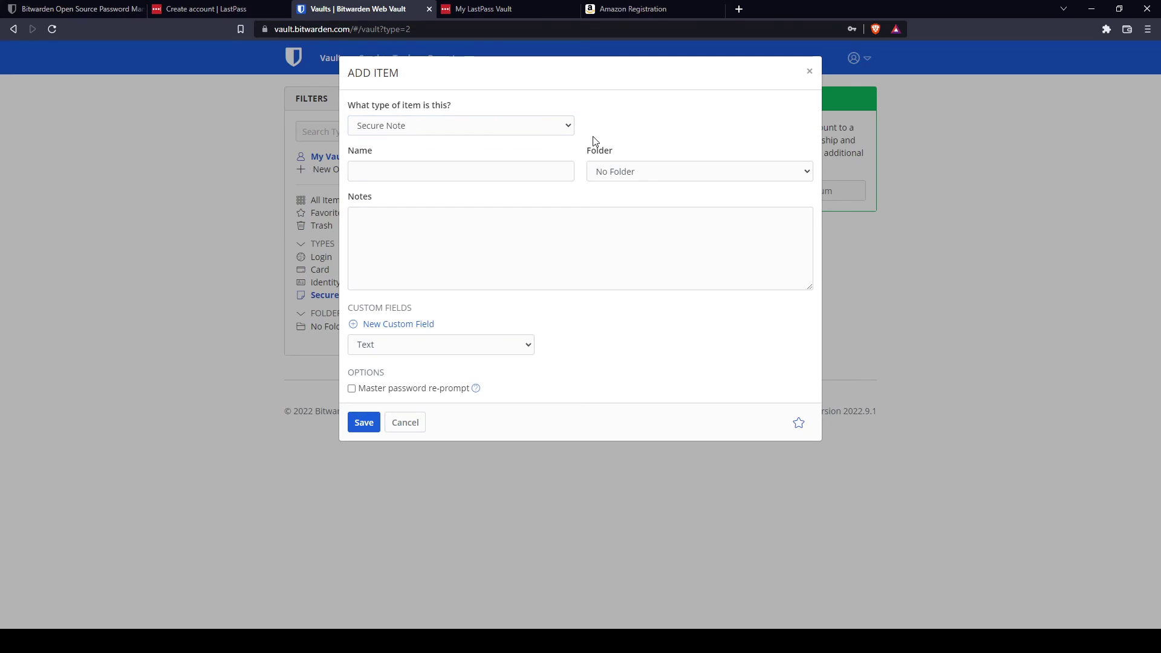
click(504, 171)
key(Tab)
click(531, 234)
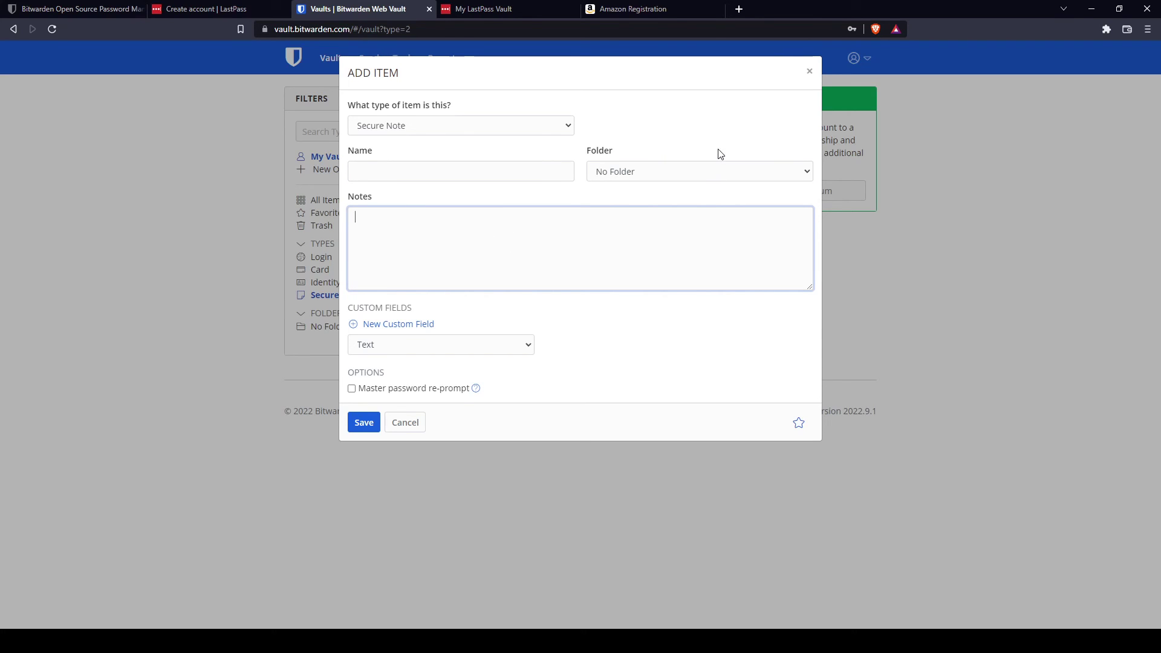
click(809, 71)
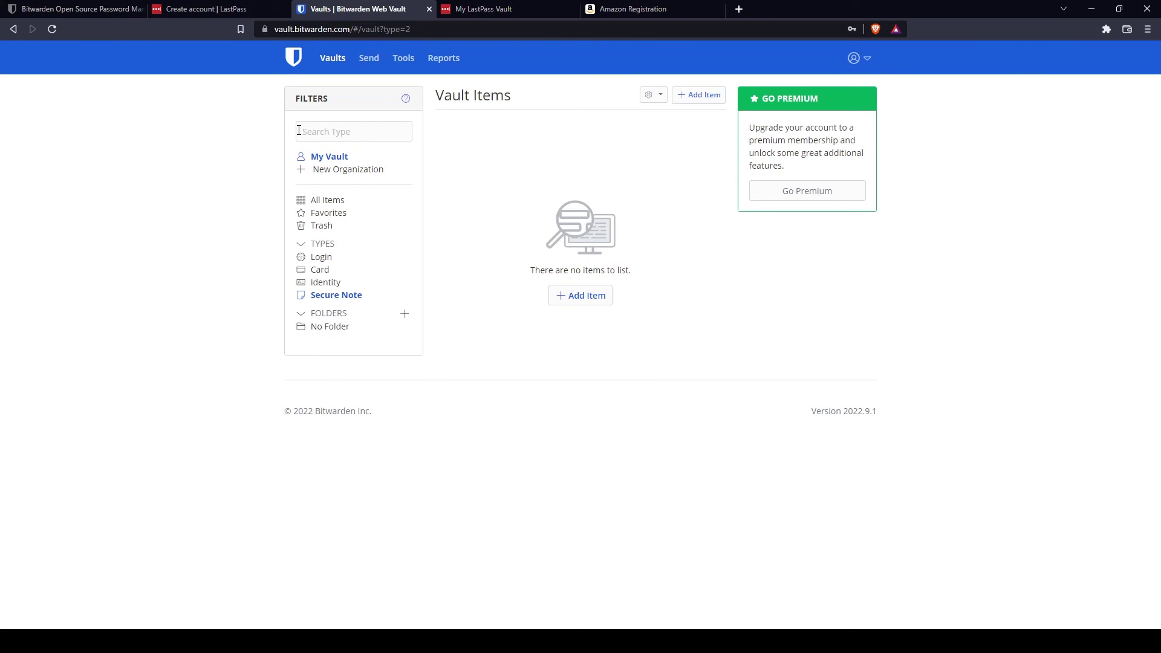
click(444, 10)
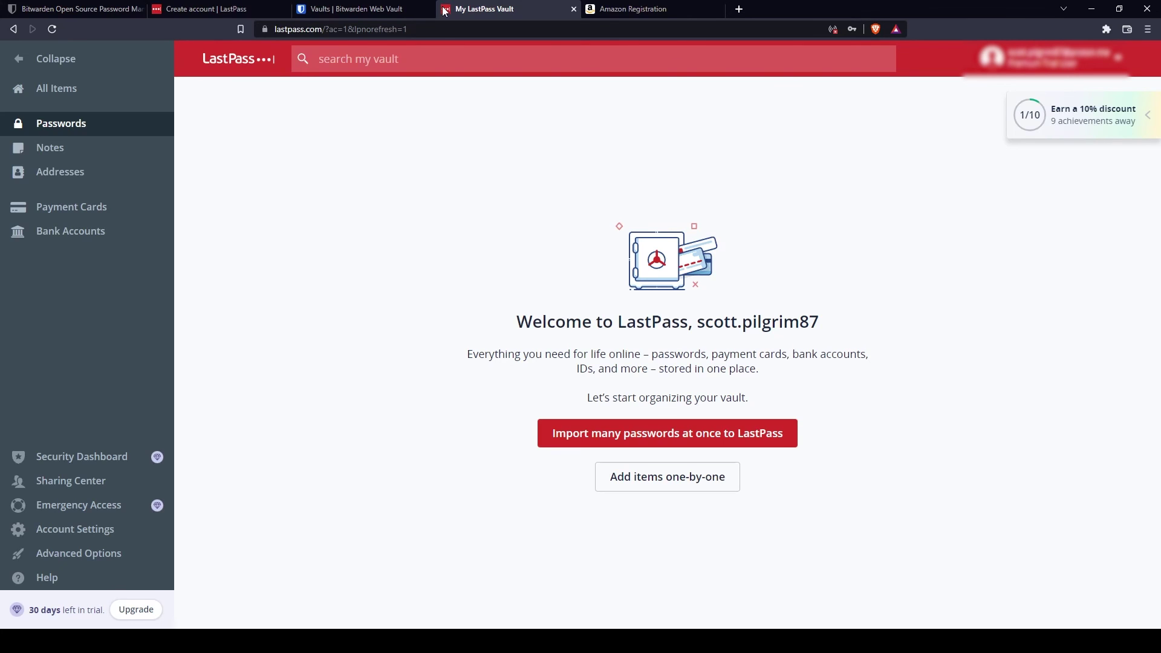
click(420, 10)
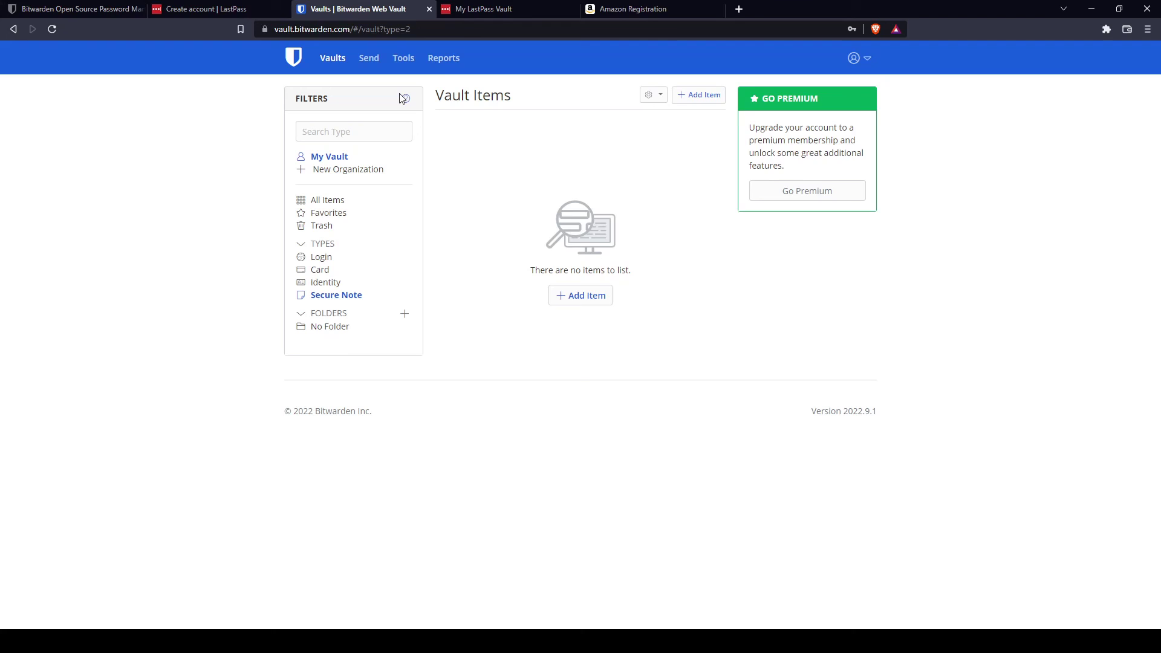